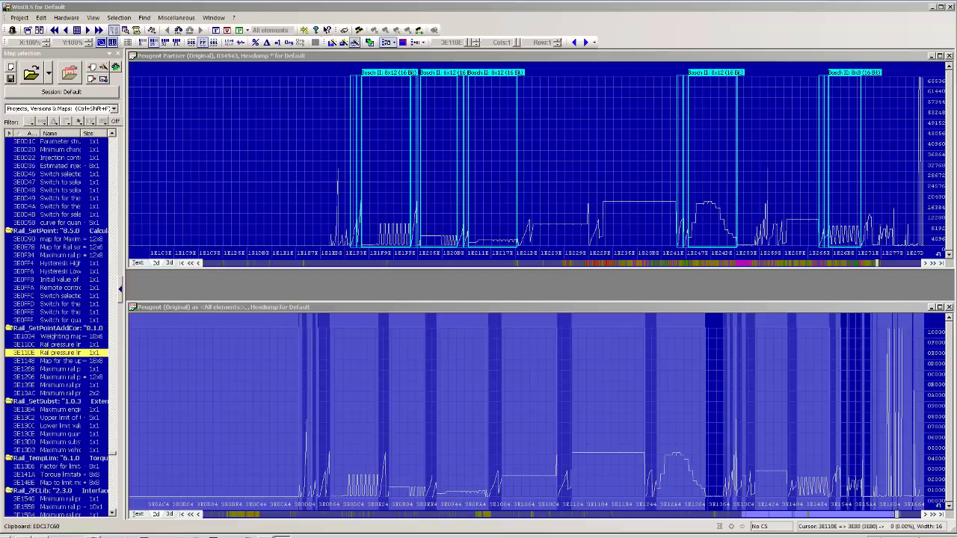
Check the ECU build in the Peugeot Partner project's properties.
click(331, 110)
click(240, 30)
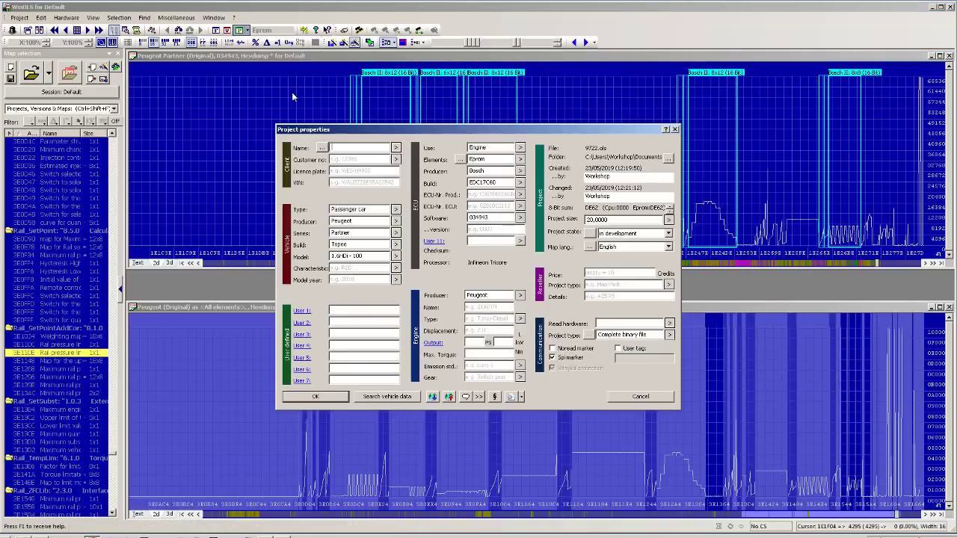
double_click(482, 182)
click(615, 399)
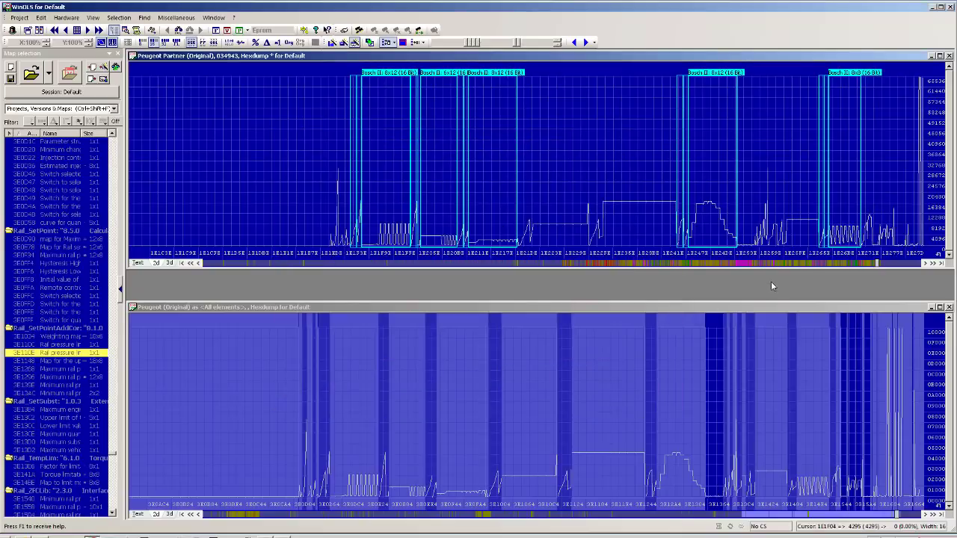
Check the ECU build in the Peugeot Damos project's properties and copy it for comparison.
click(885, 264)
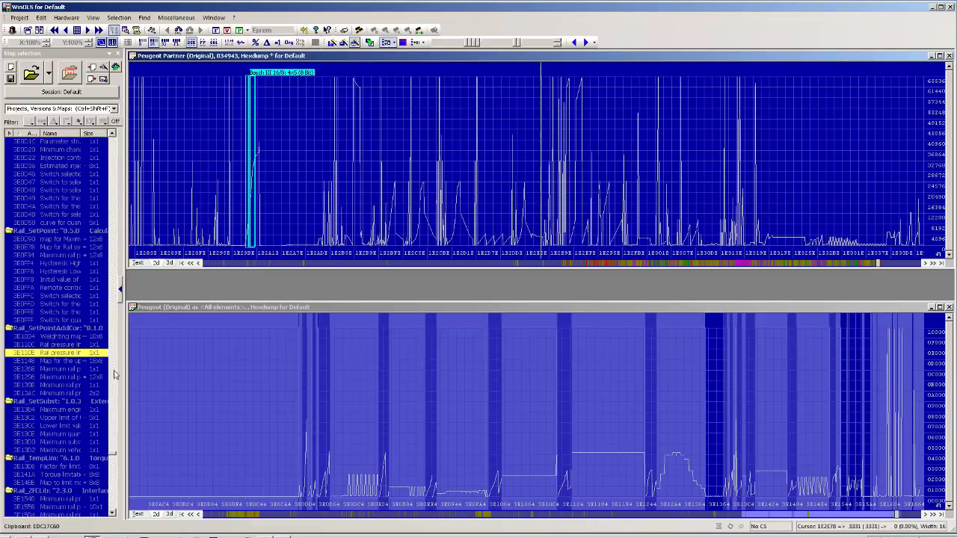
click(378, 317)
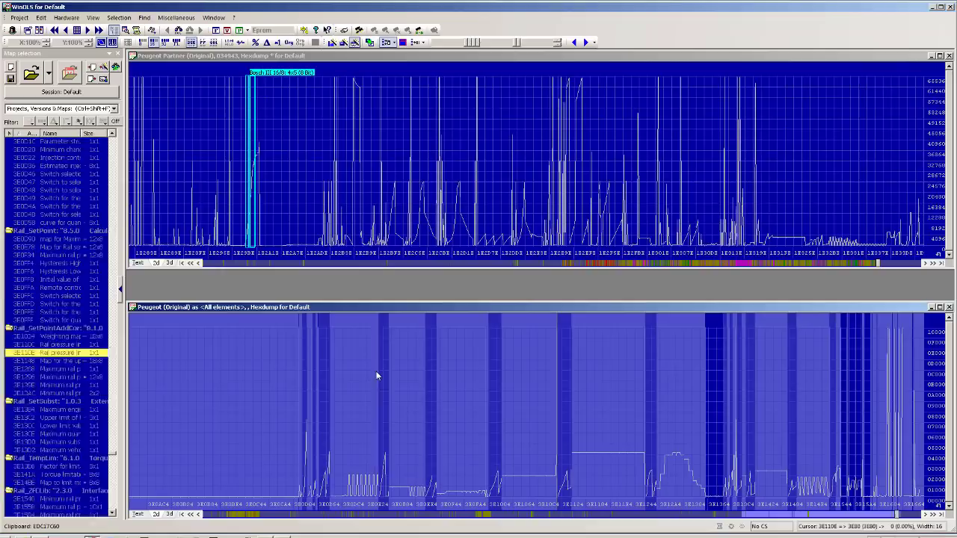
click(239, 31)
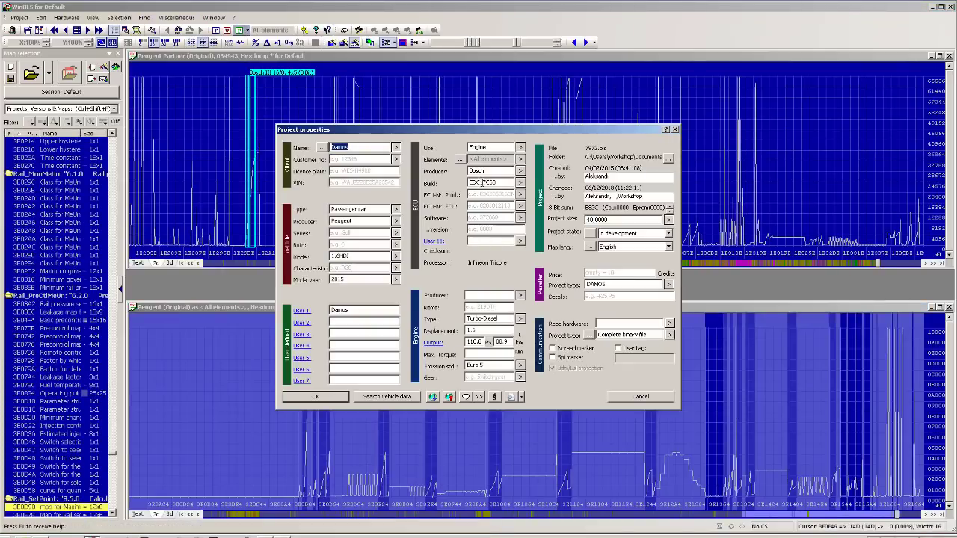
double_click(499, 183)
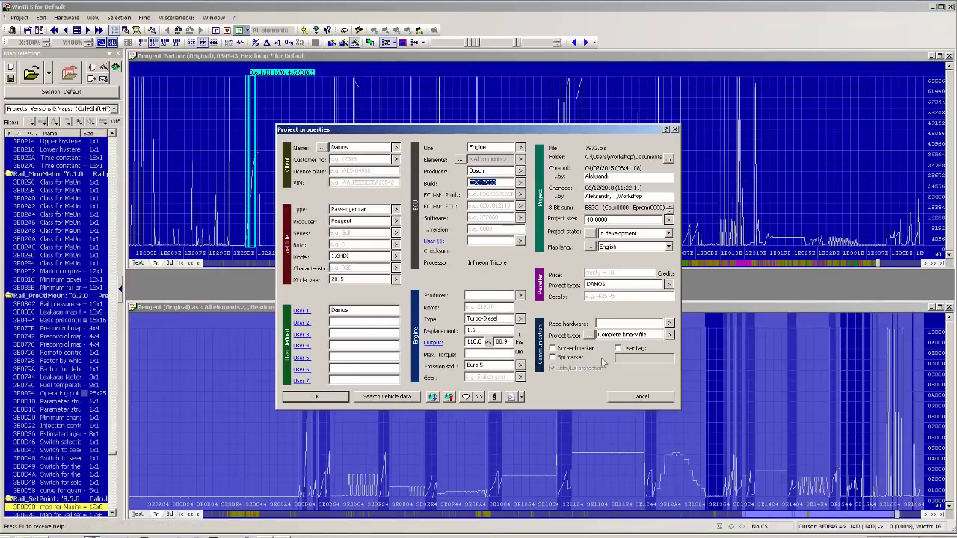
key(ctrl+c)
click(613, 398)
click(668, 404)
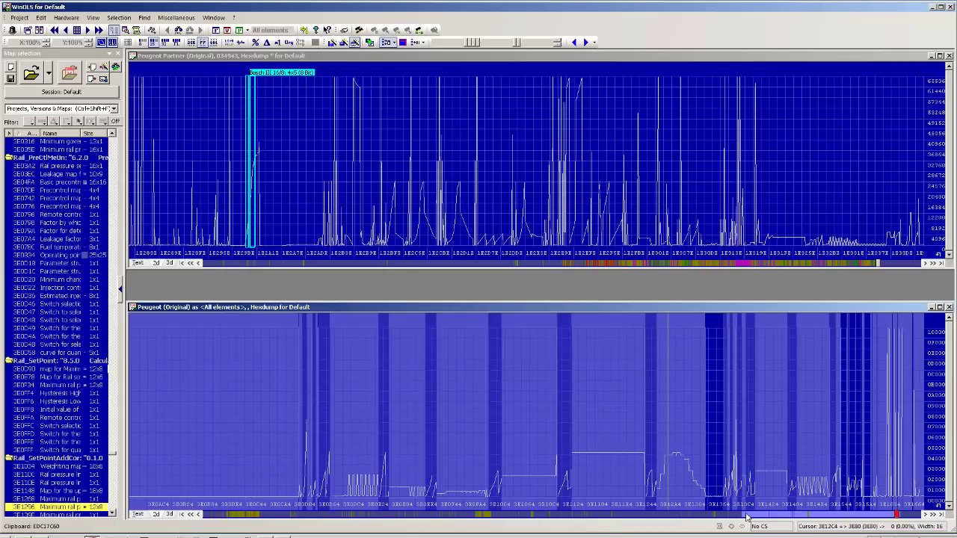
Examine the last map regions of the Damos and Peugeot Partner hexdumps to match their rail pressure curves.
click(782, 515)
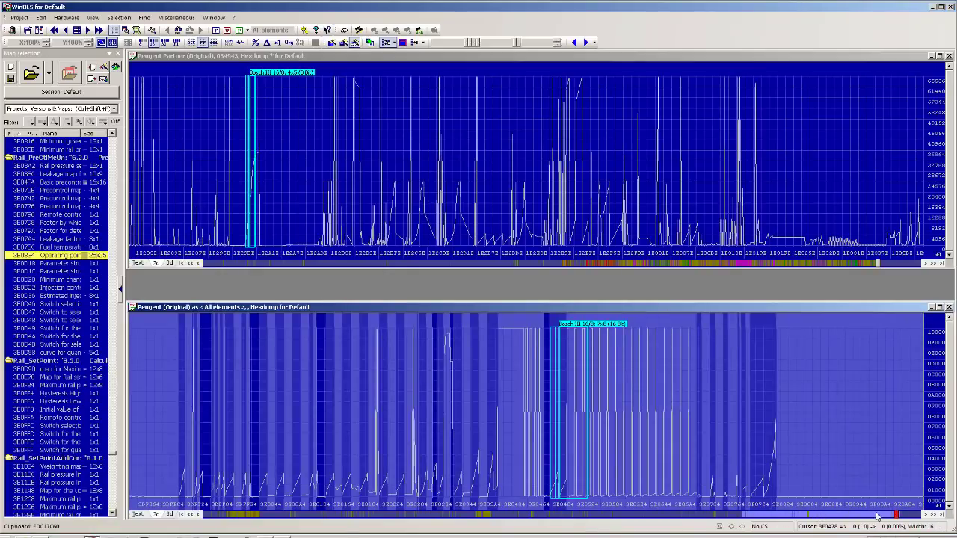
key(Page_Down)
key(Page_Down)
key(Page_Down)
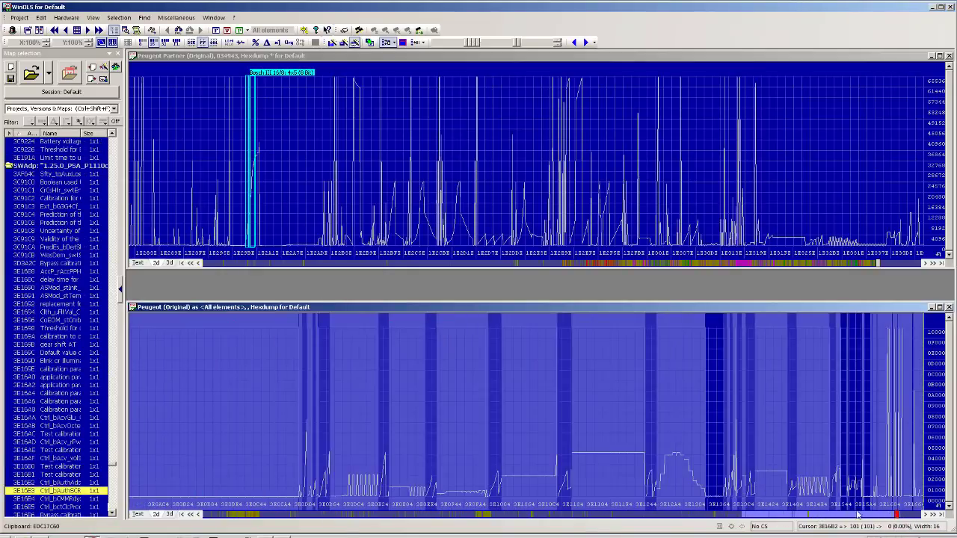
click(890, 263)
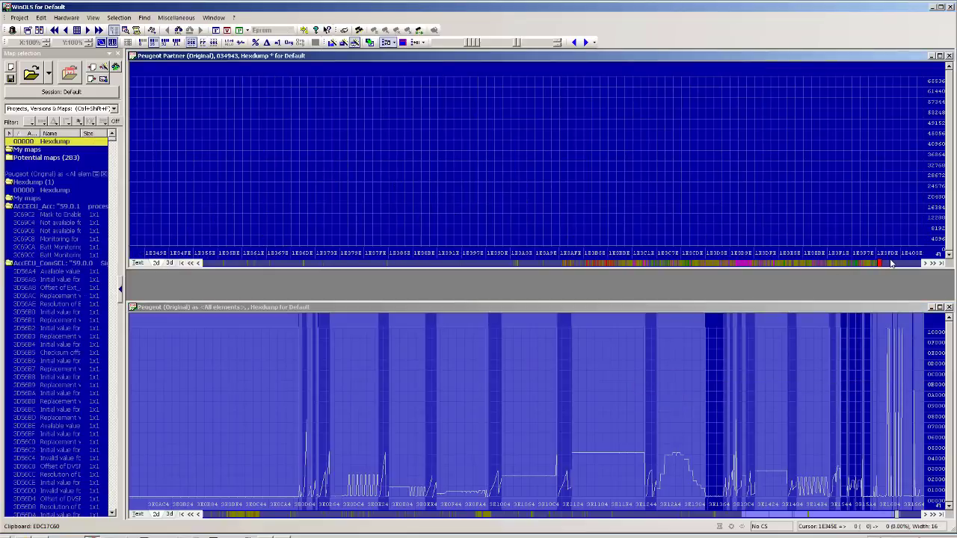
click(890, 262)
click(856, 262)
click(856, 263)
click(855, 262)
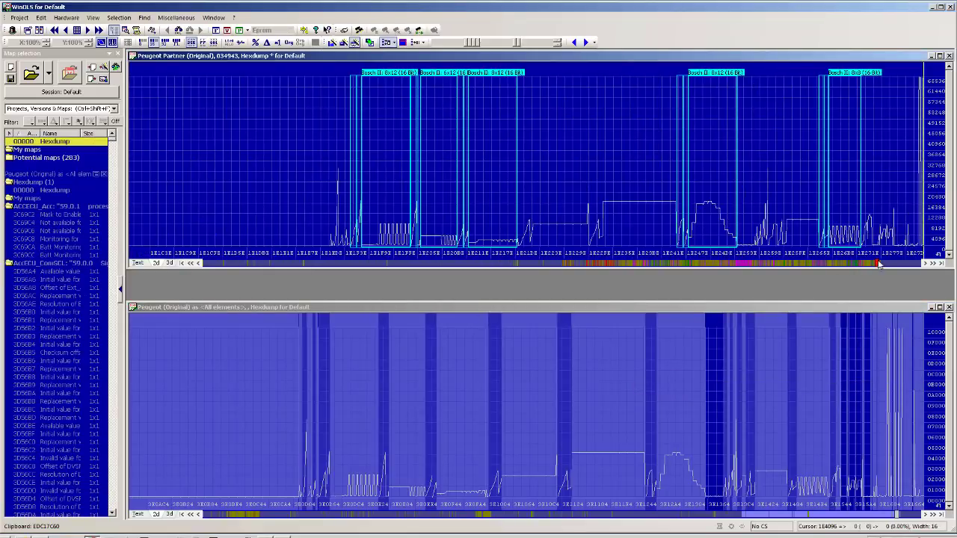
scroll(880, 263, down, 3)
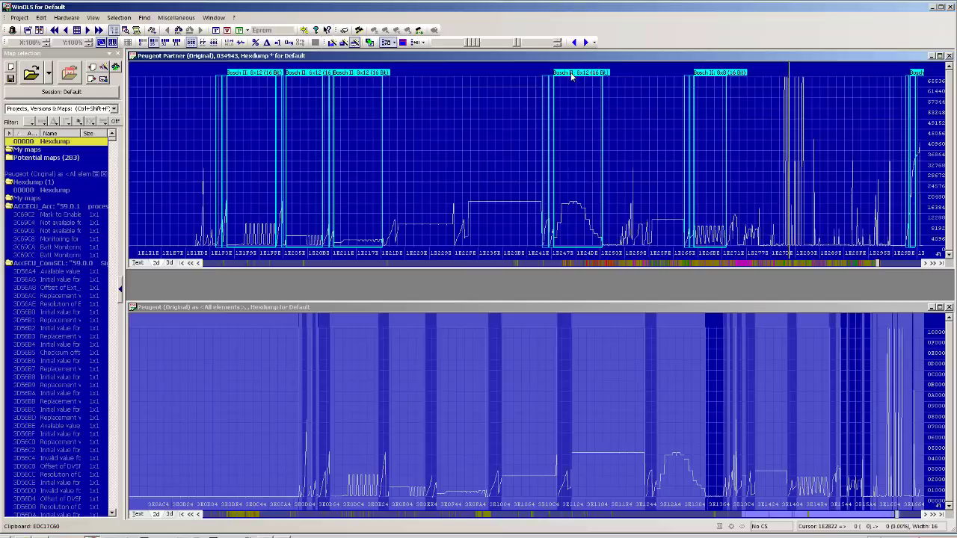
Open the Bosch II 8x12 potential map at 1E2482 in the Partner file and swap its axes together with the map.
double_click(572, 75)
right_click(298, 300)
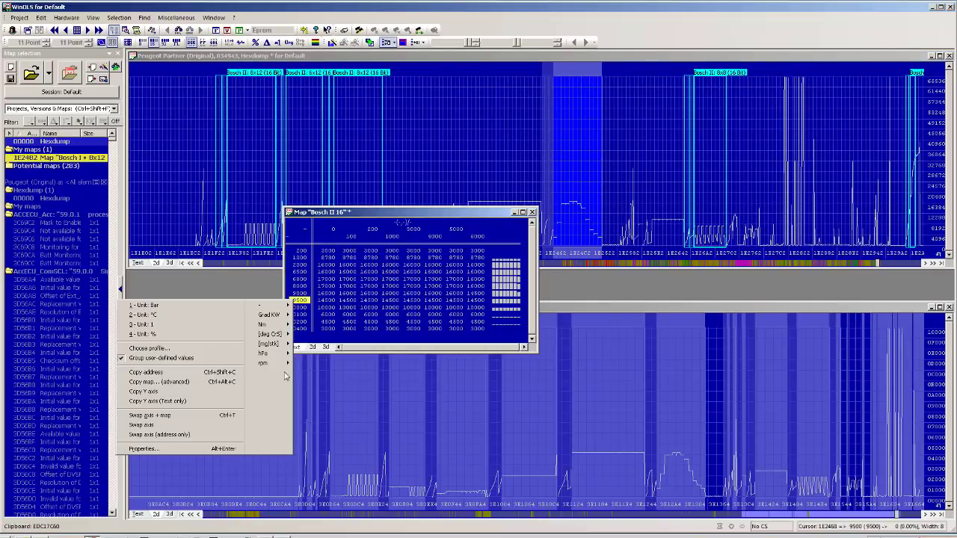
click(224, 417)
Name the swapped map at 1E2482 Rail limiter and close its window.
key(alt+Return)
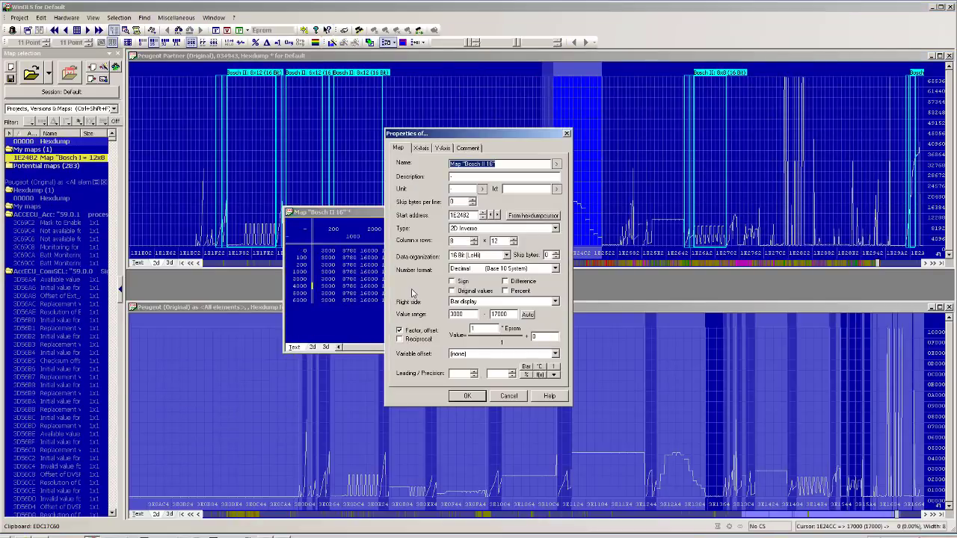
text(Rail limiter)
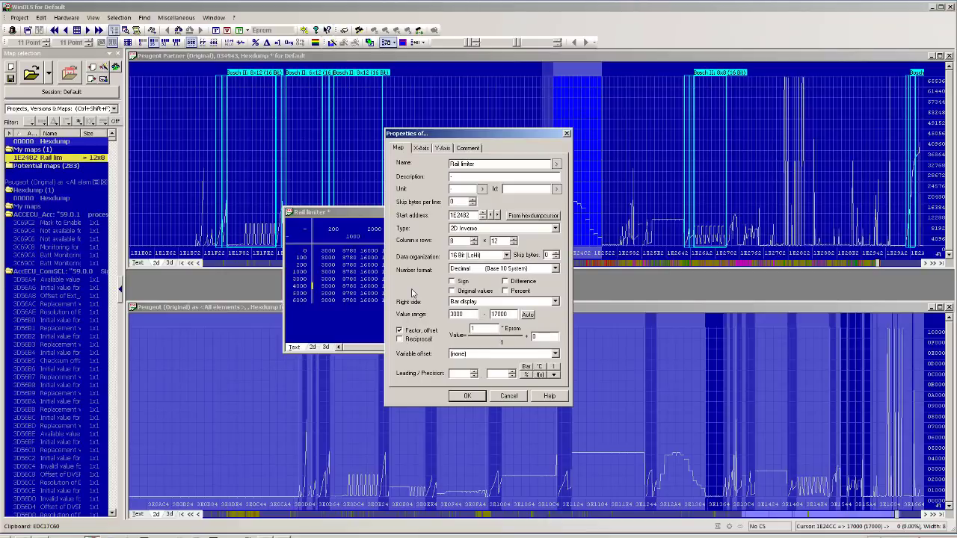
click(462, 395)
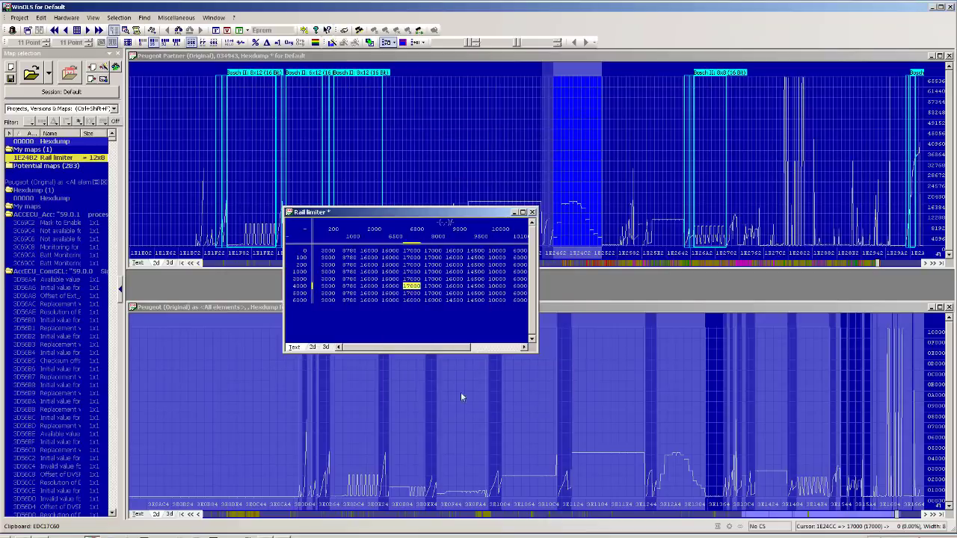
click(529, 215)
click(631, 209)
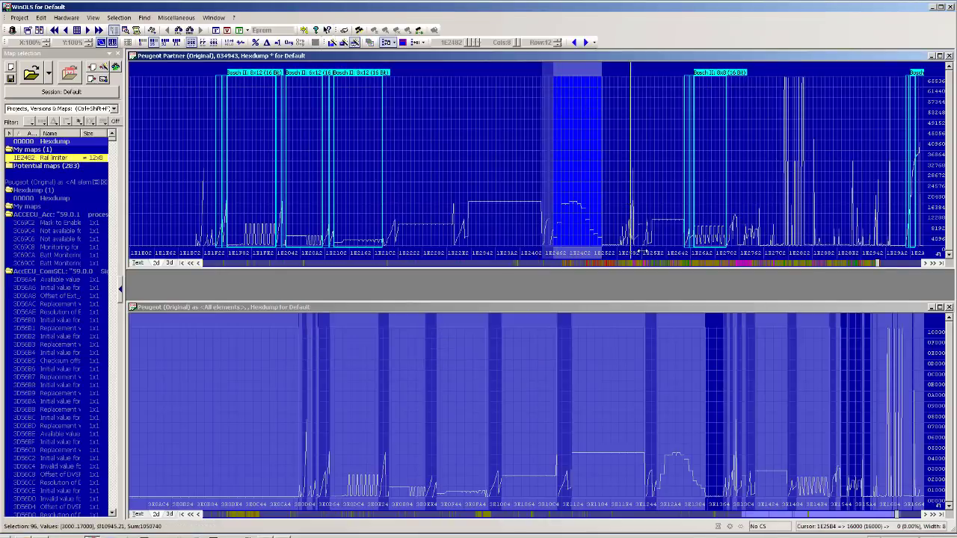
Inspect the substituted rail pressure upper limit curve and the single rail pressure limit at 3E110E in the Damos file.
mouse_move(732, 453)
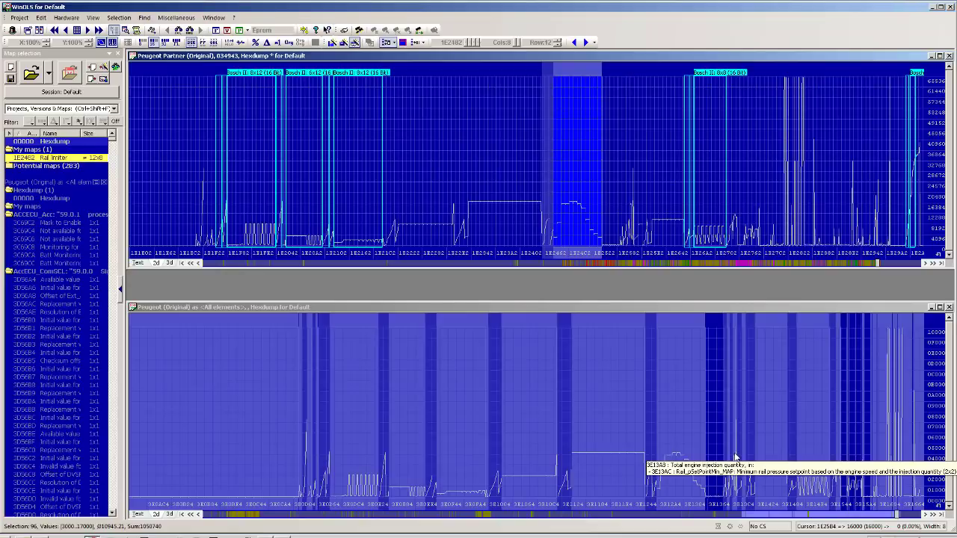
double_click(734, 456)
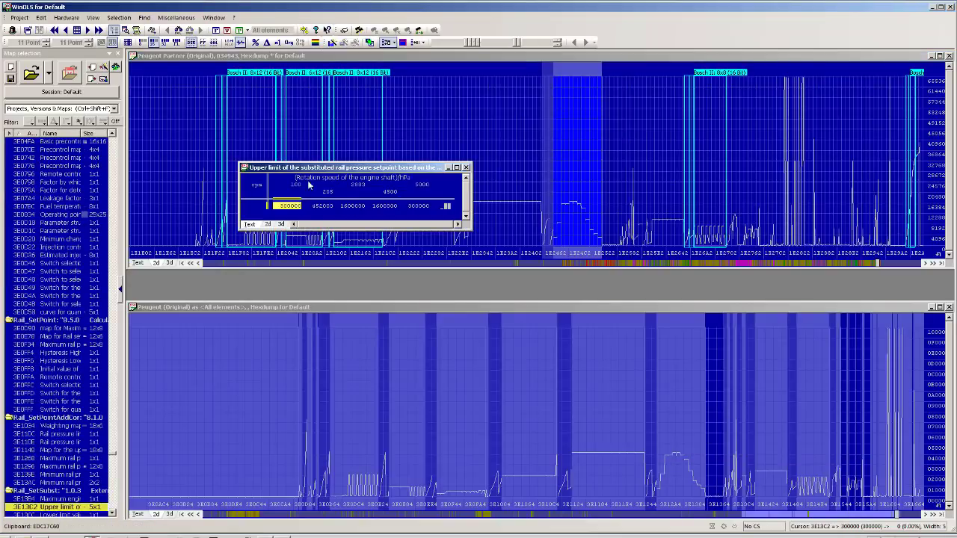
click(465, 168)
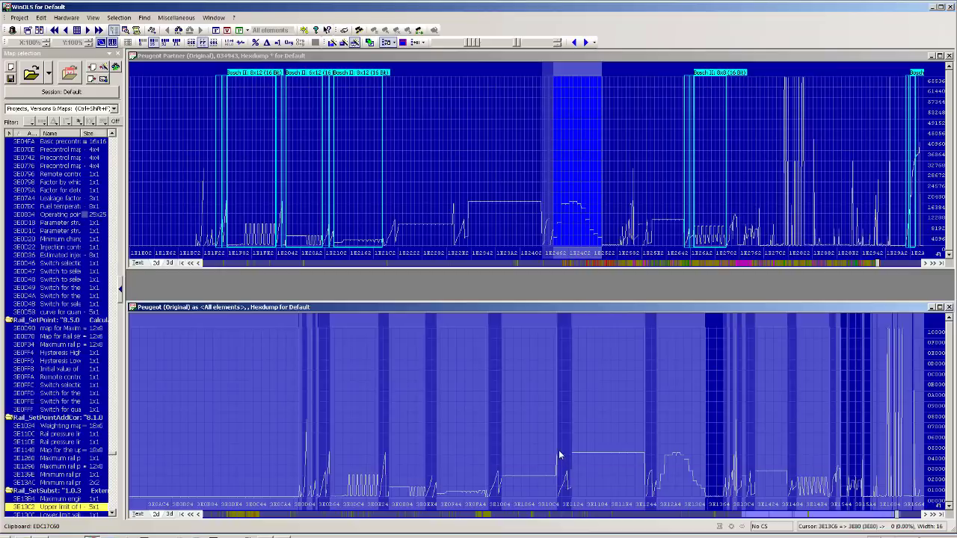
double_click(557, 450)
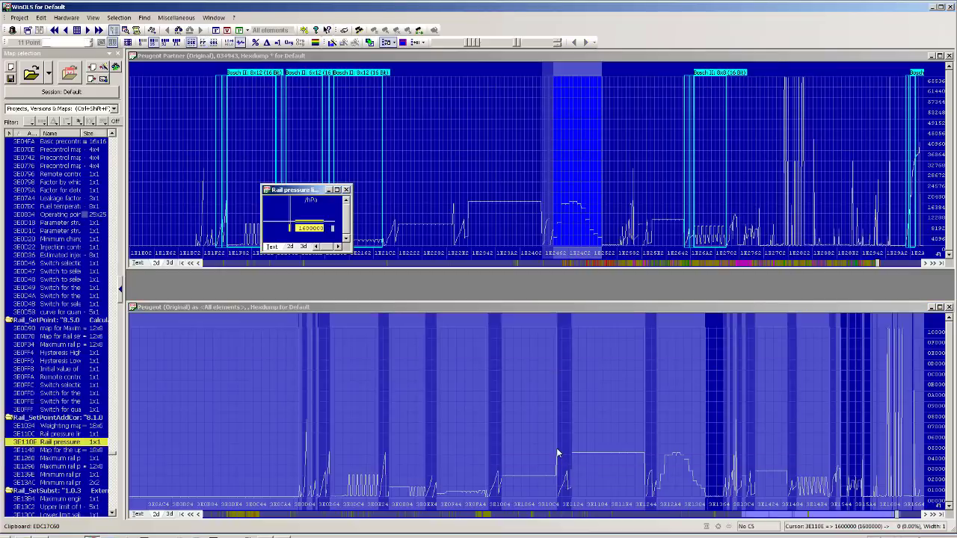
click(346, 190)
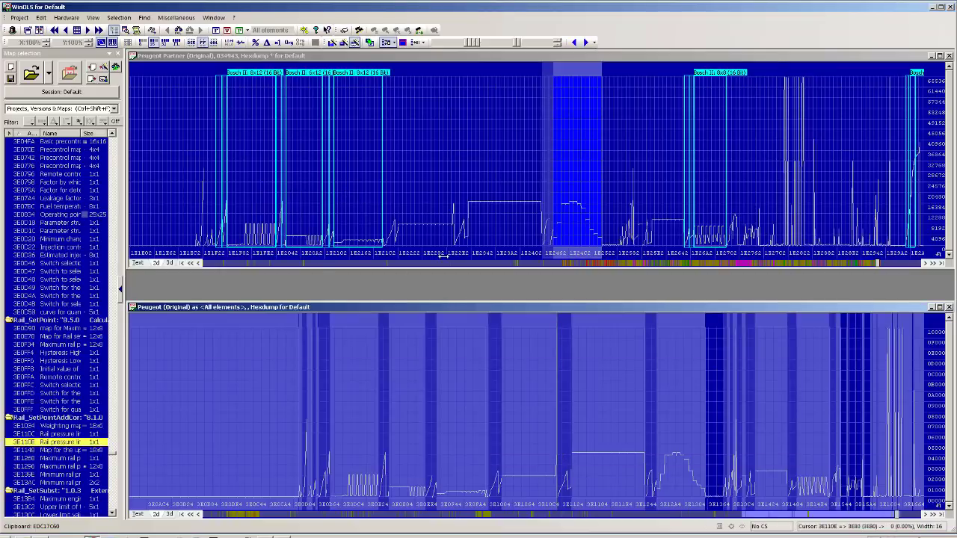
Open the 24x26 potential map at 1DCBAC in the Partner file and name it Duration.
click(420, 175)
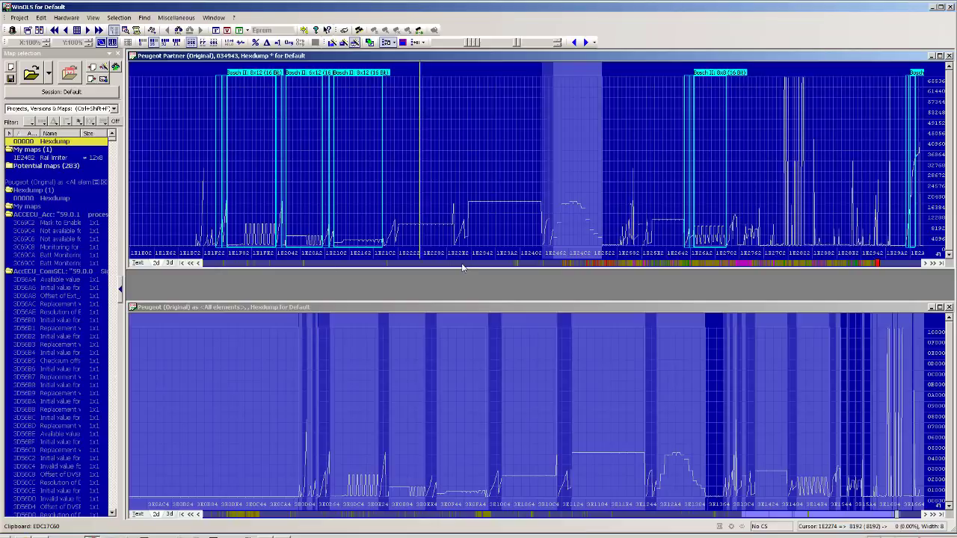
scroll(464, 262, up, 5)
scroll(462, 262, up, 2)
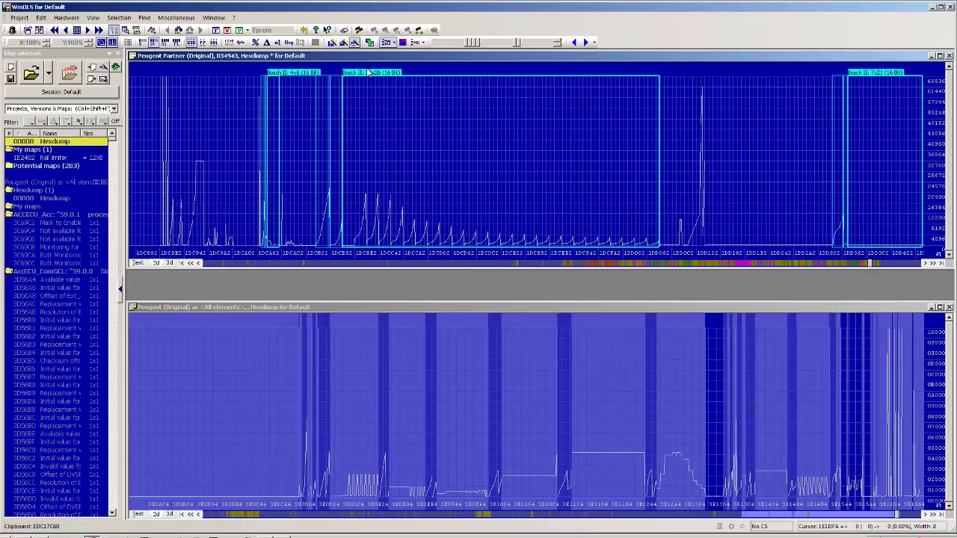
double_click(372, 75)
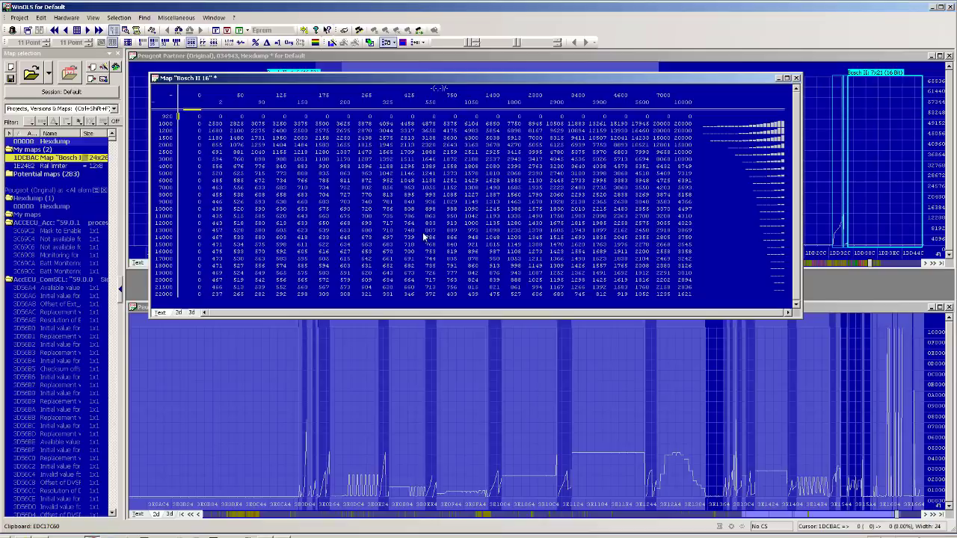
double_click(422, 217)
text(Duration)
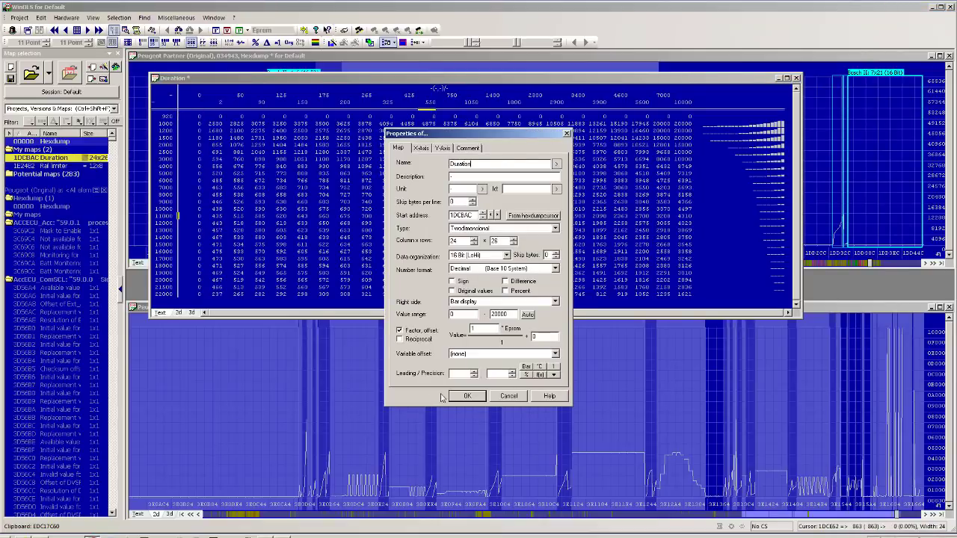
click(469, 396)
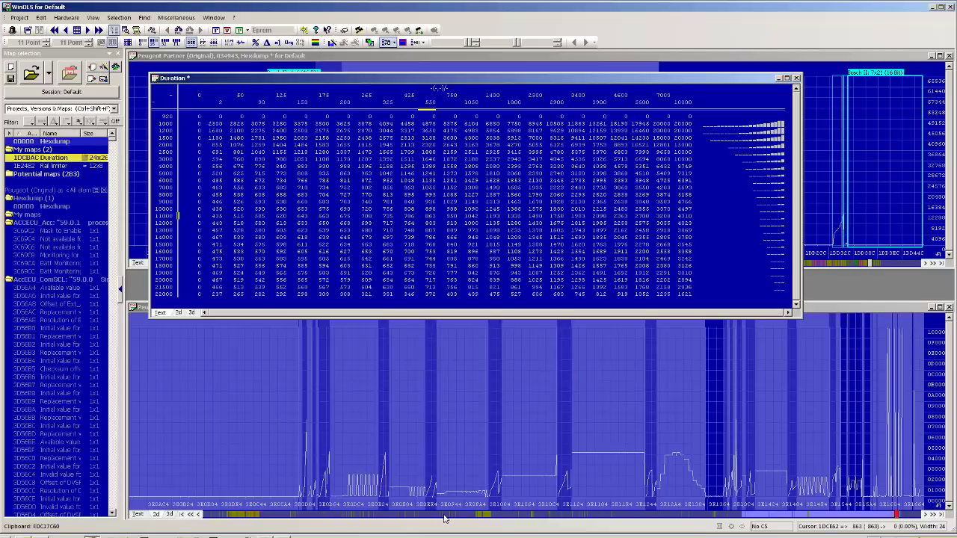
Open the Damos map converting injection volume to energizing time and place it below the Duration map's upper rows.
click(443, 515)
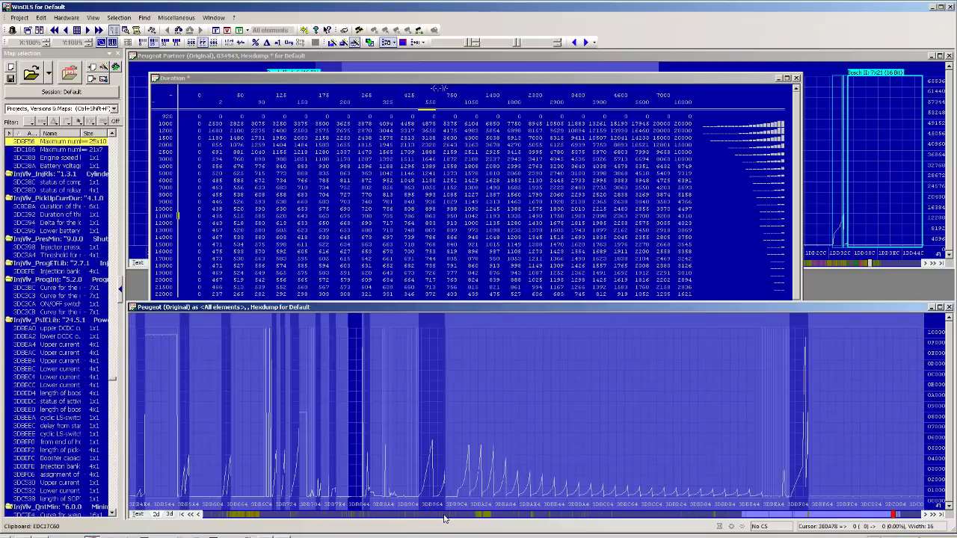
double_click(514, 426)
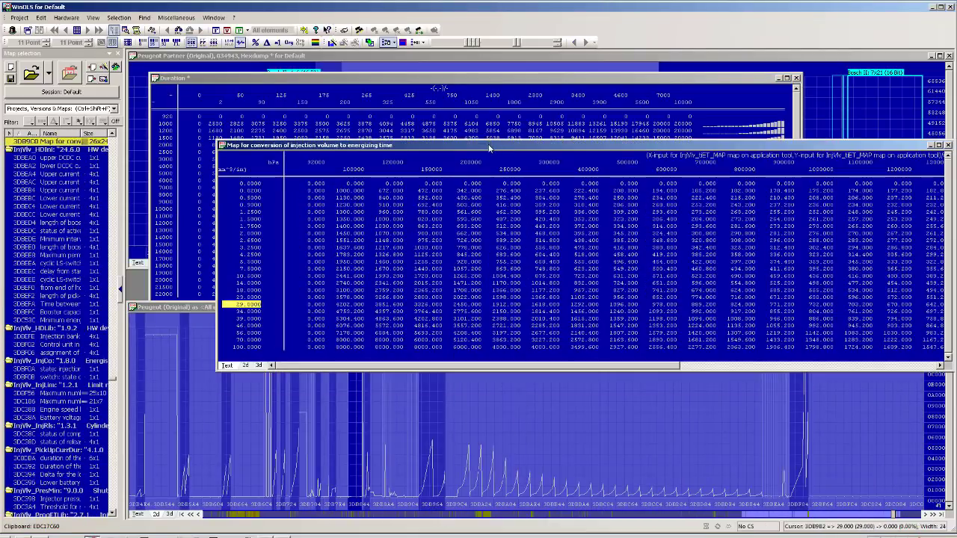
drag(491, 145, 411, 216)
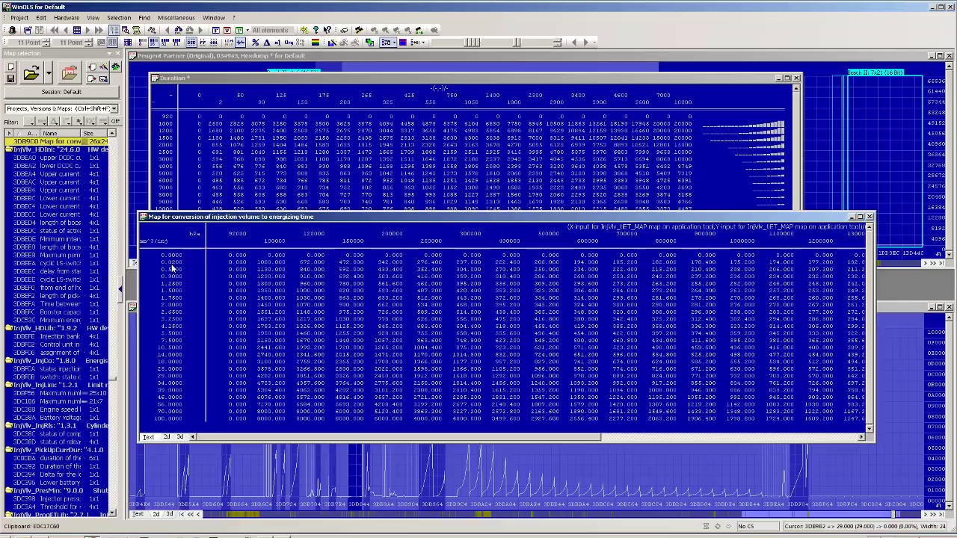
Examine the injection volume and rail pressure axes of the Damos energizing time map for comparison with Duration.
drag(170, 255, 174, 400)
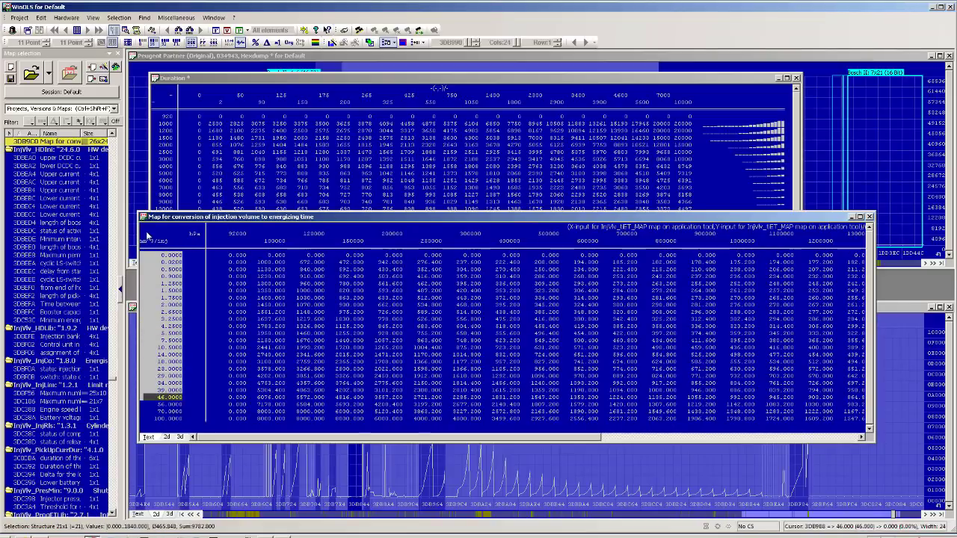
click(163, 258)
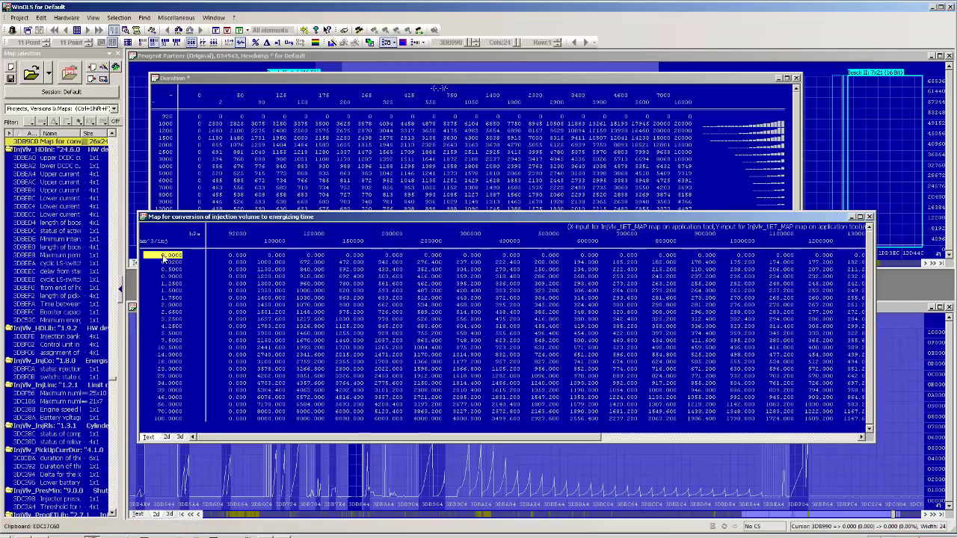
click(163, 421)
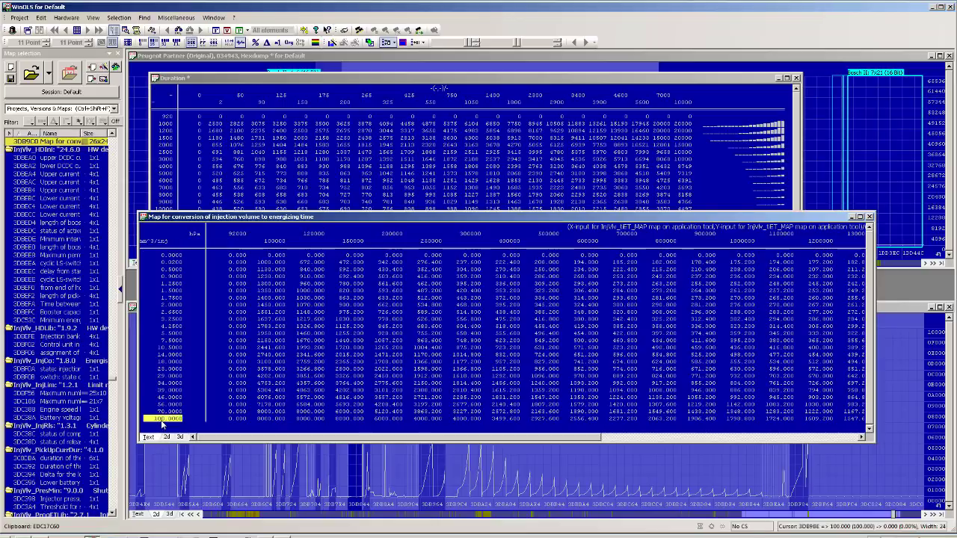
click(238, 235)
drag(312, 439, 630, 435)
drag(751, 241, 174, 428)
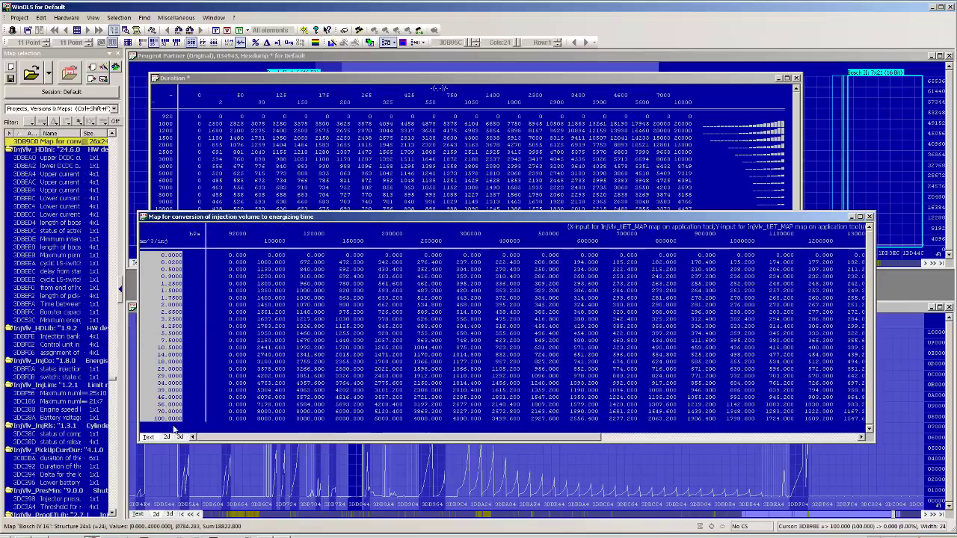
drag(172, 256, 246, 415)
click(163, 412)
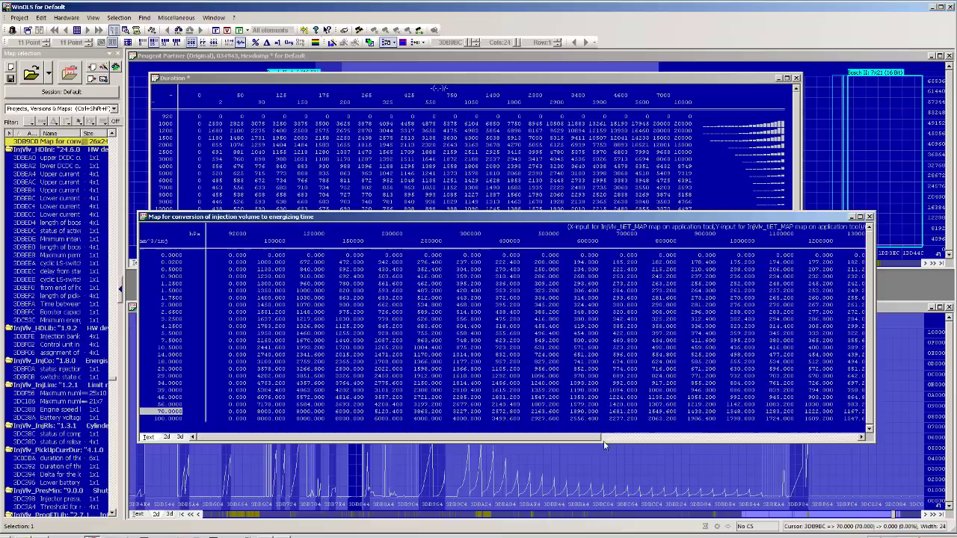
Examine the Damos energizing time map through its 2200000 hPa column and close it together with the Duration map.
drag(588, 437, 830, 436)
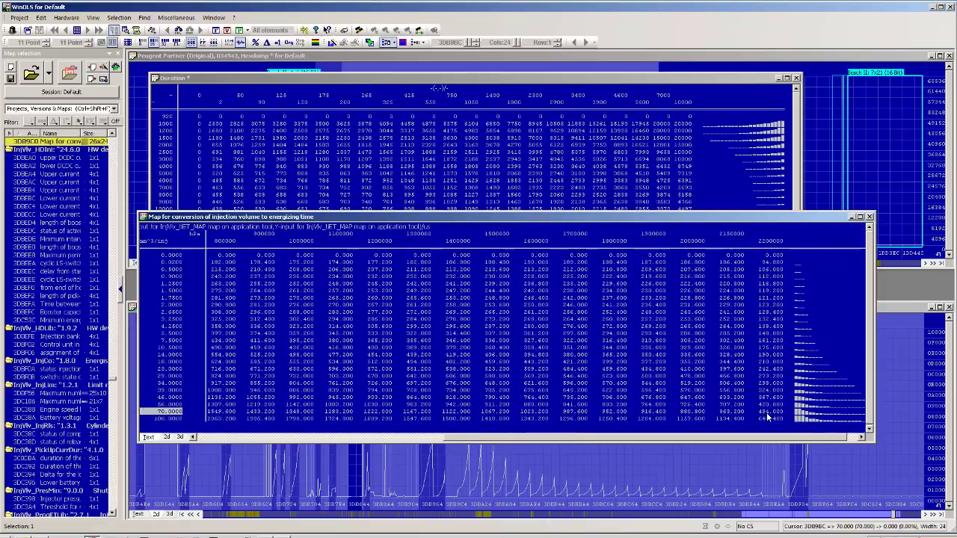
drag(768, 414, 114, 237)
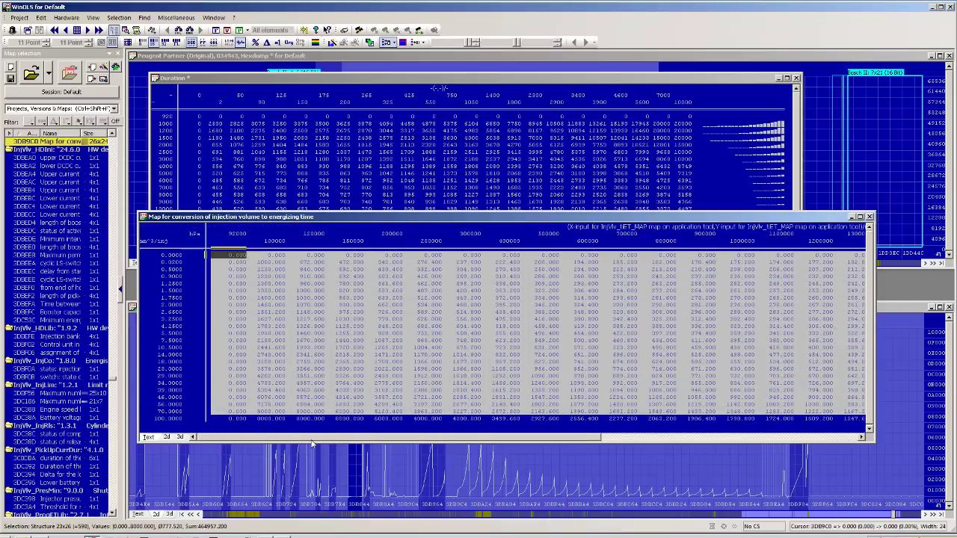
click(627, 437)
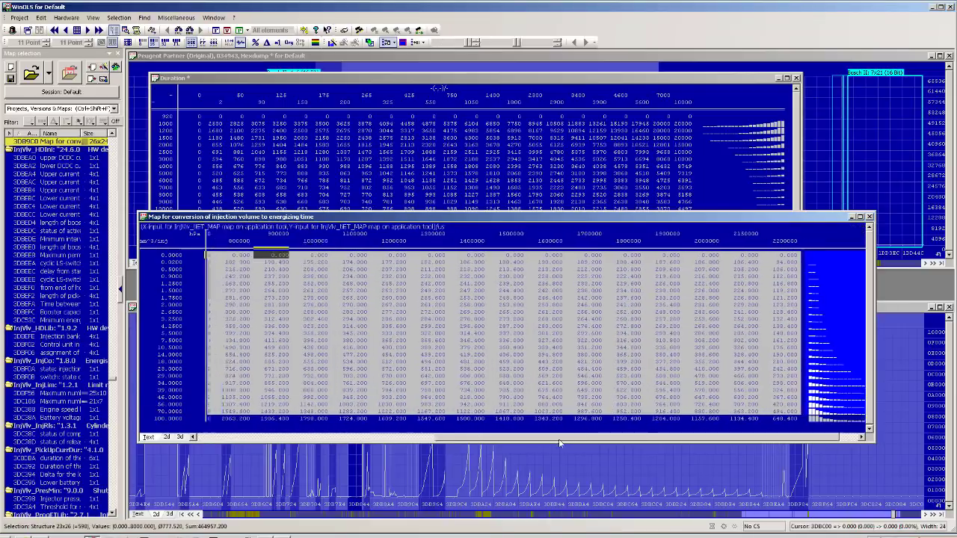
click(869, 217)
click(797, 77)
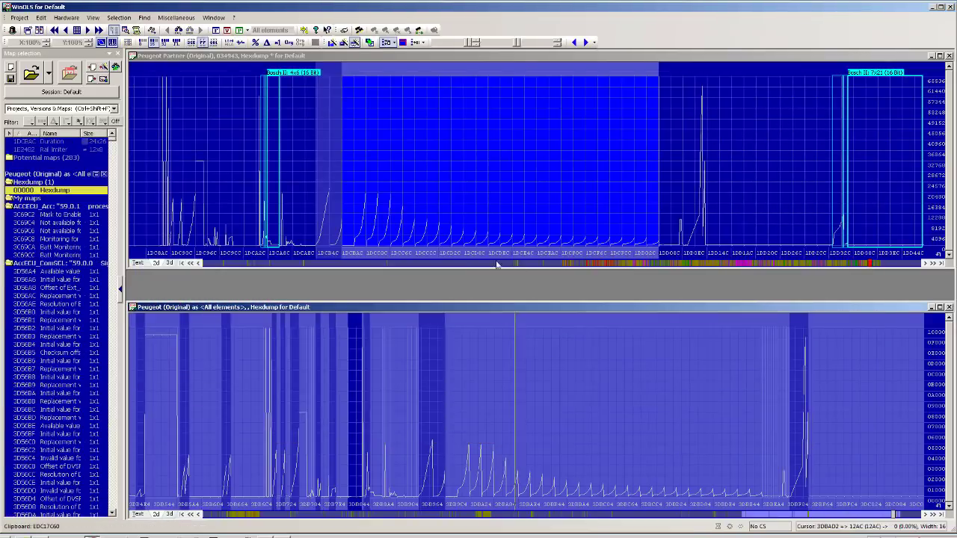
Locate the first of the consecutive 22x19 potential maps in the Partner hexdump and open it as the map at 1D050A.
click(371, 264)
click(372, 264)
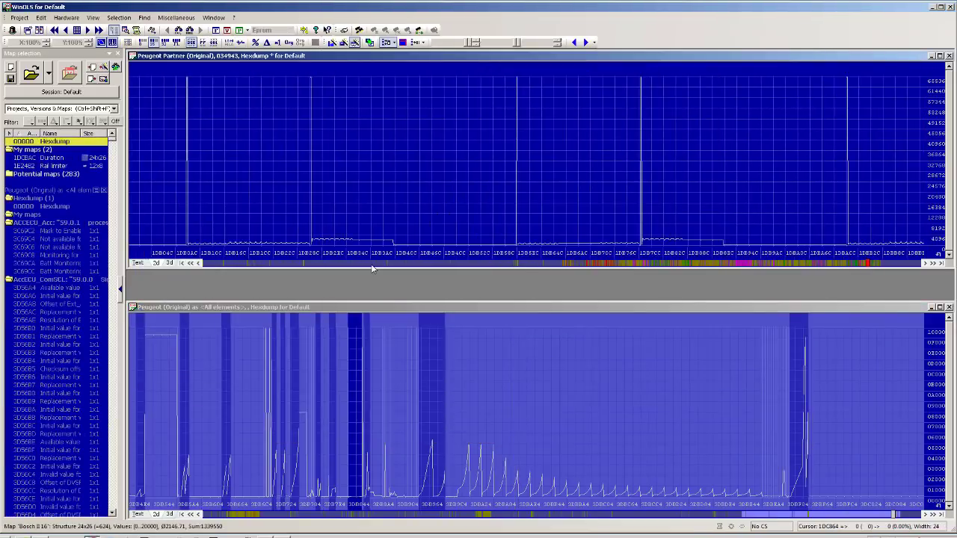
click(371, 263)
click(370, 263)
click(370, 264)
click(370, 264)
scroll(370, 264, up, 4)
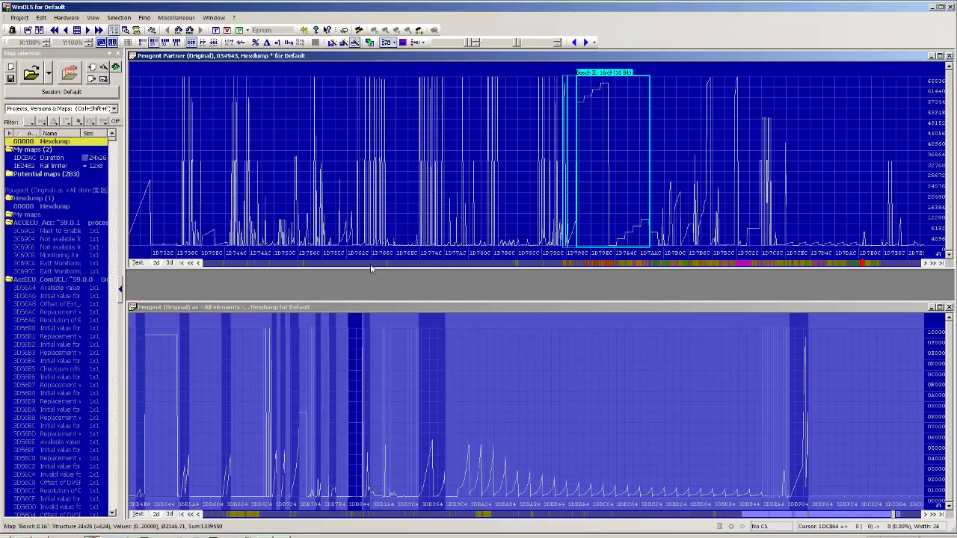
scroll(370, 264, up, 4)
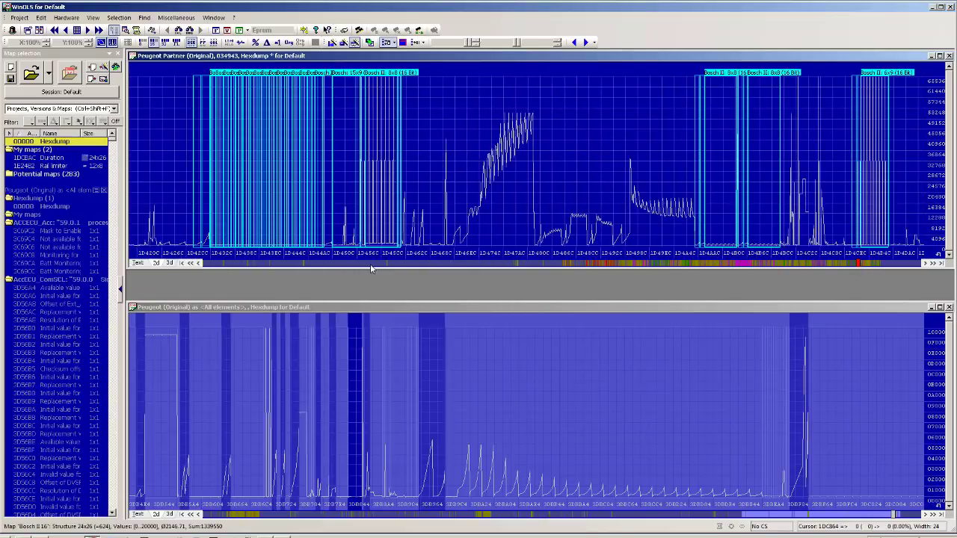
scroll(370, 264, up, 1)
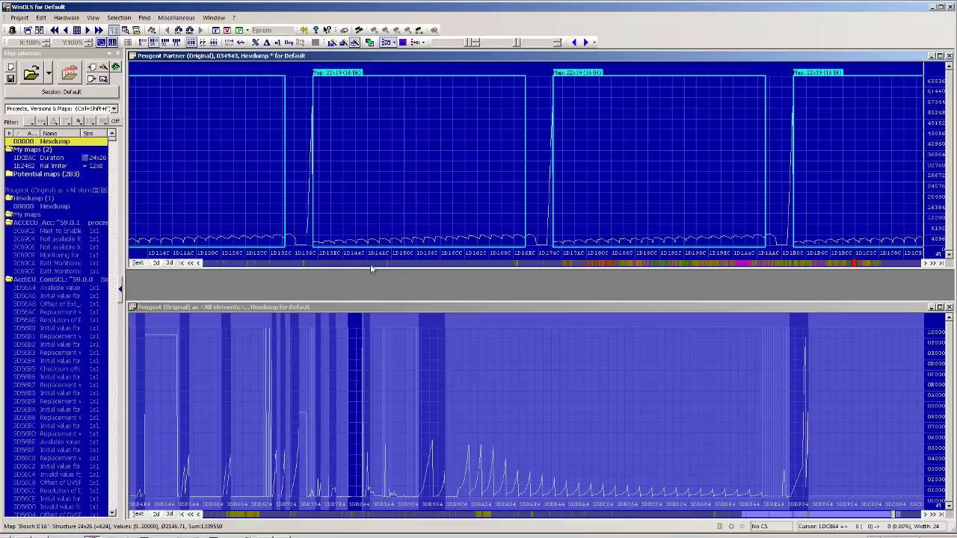
scroll(837, 255, up, 3)
scroll(837, 256, up, 1)
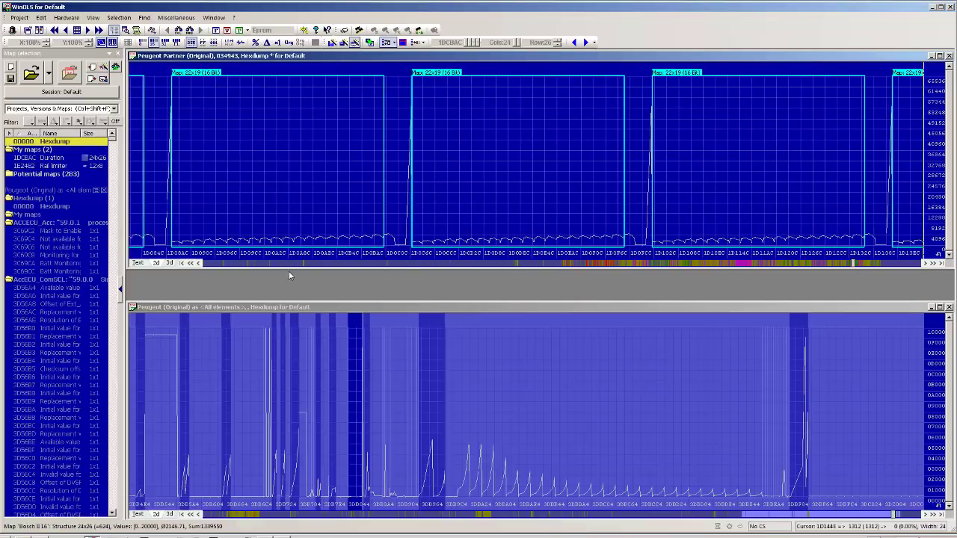
scroll(290, 254, up, 1)
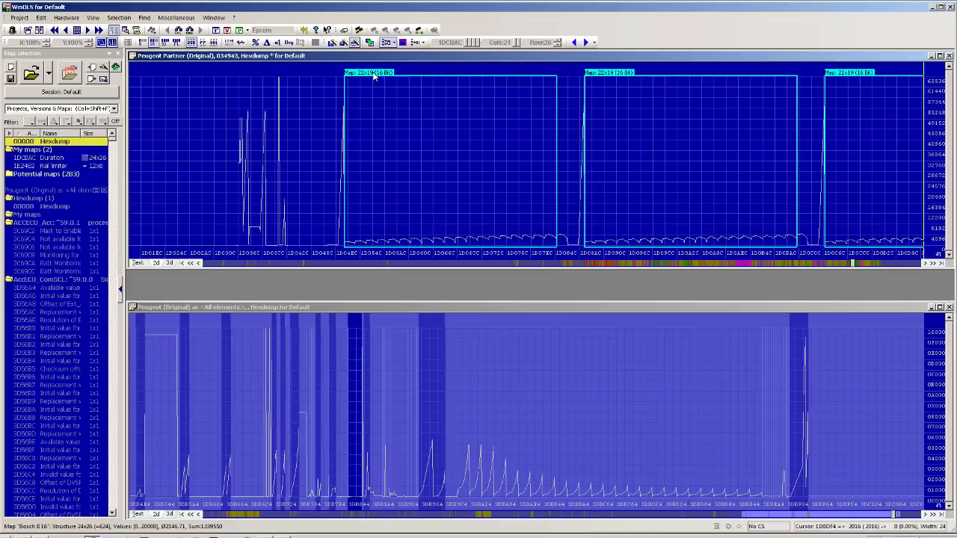
double_click(374, 77)
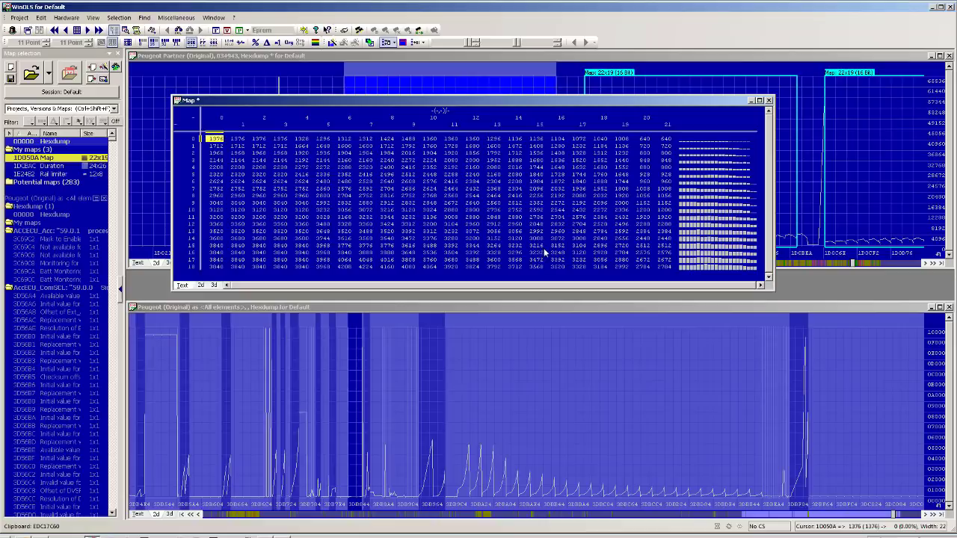
click(769, 100)
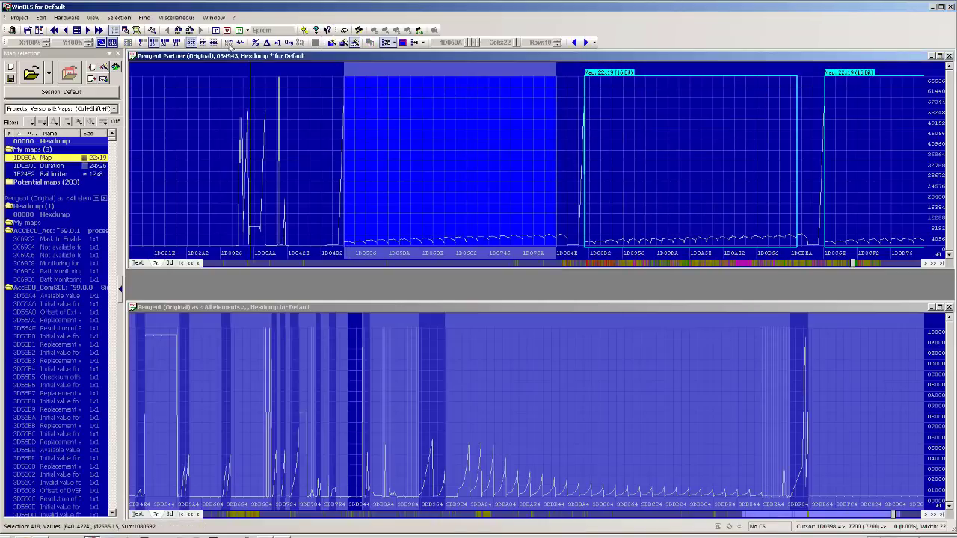
Find the matching map series in the Damos hexdump and open the smoke limit torque map at full base load in RG mode.
click(420, 516)
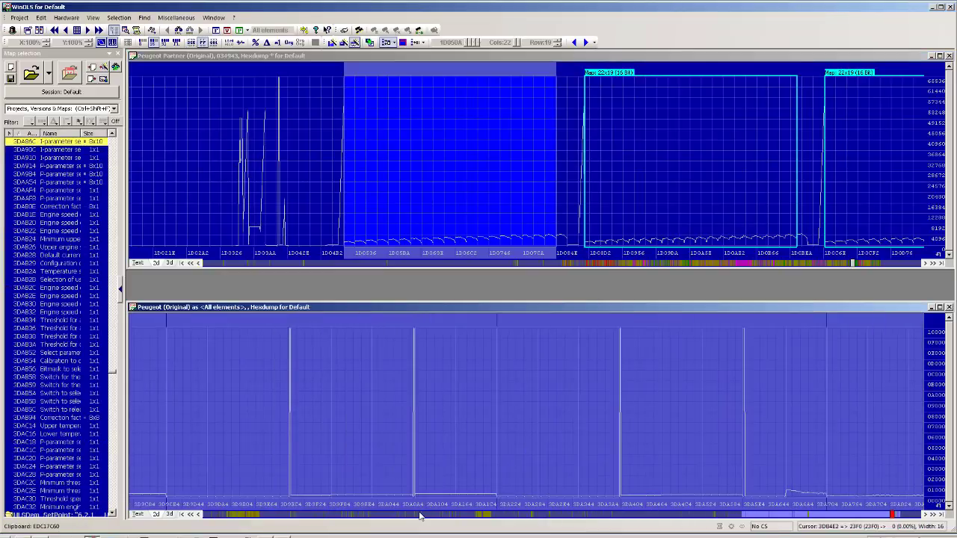
click(421, 516)
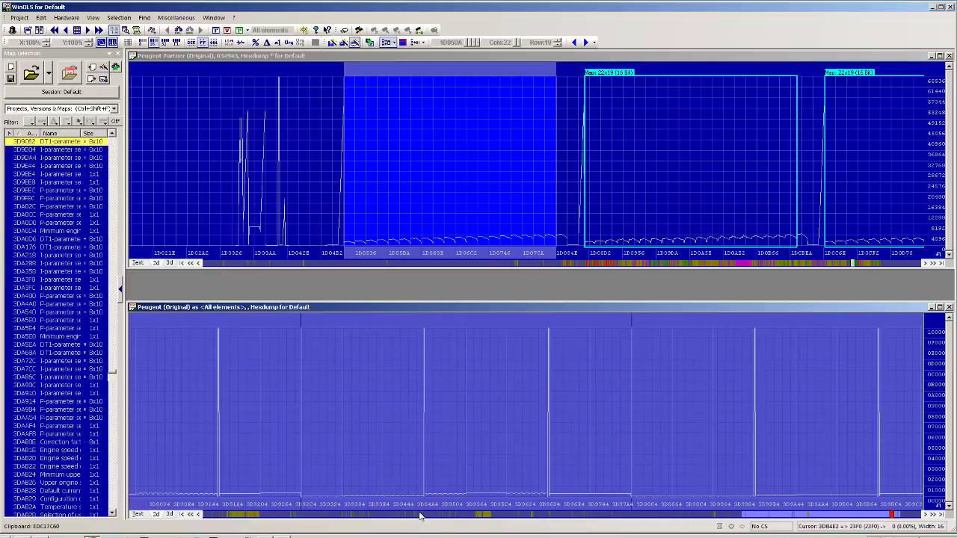
click(420, 516)
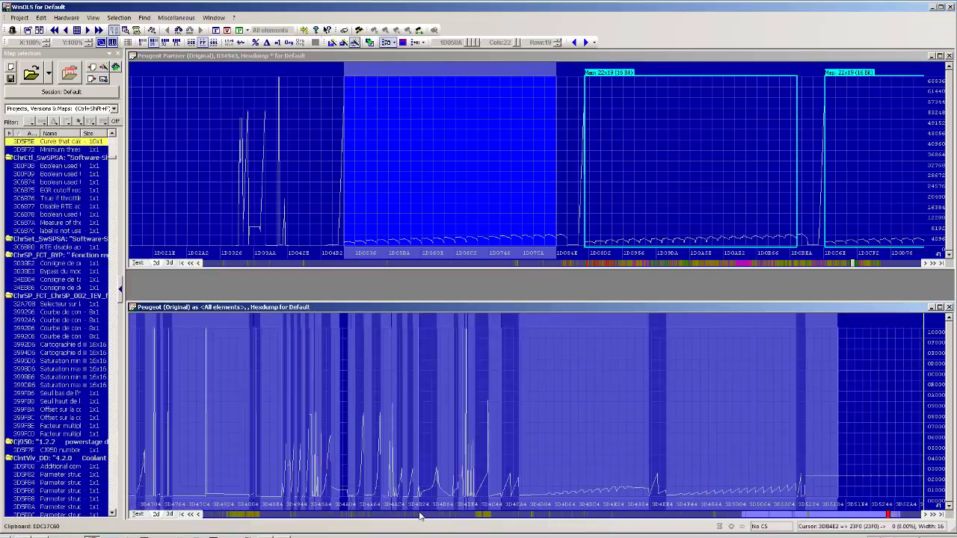
drag(420, 516, 496, 505)
double_click(463, 428)
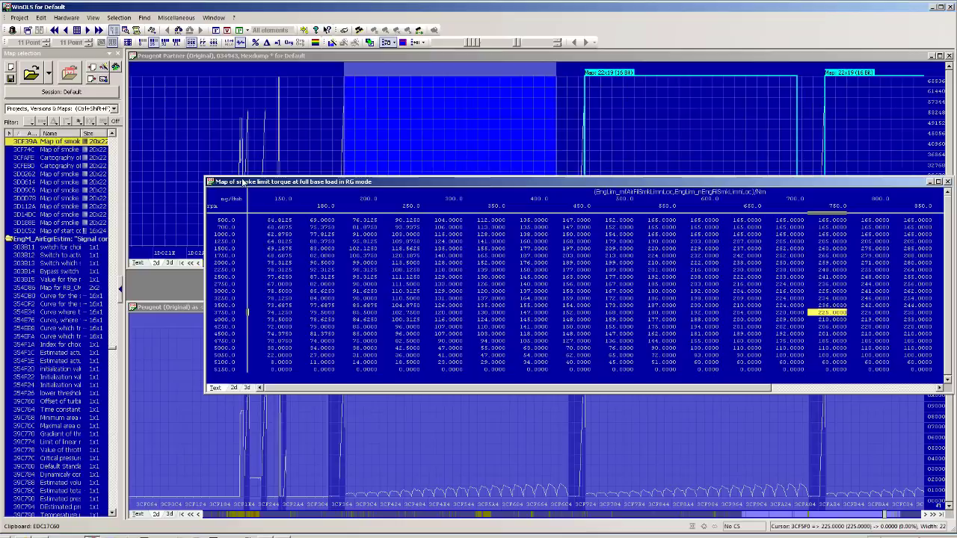
drag(245, 181, 267, 164)
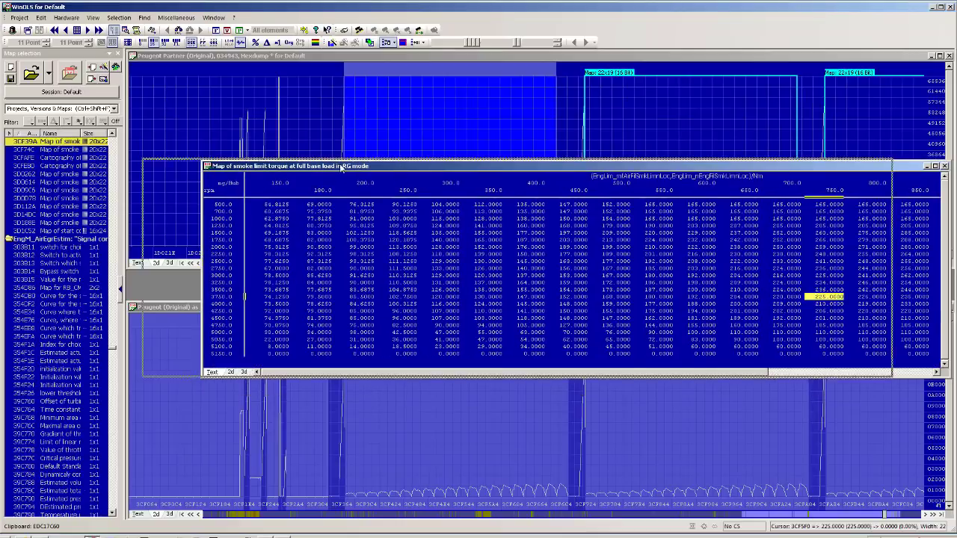
drag(211, 181, 381, 183)
Inspect the smoke limit torque map's air mass axis and check the description in its X-axis properties.
drag(340, 373, 506, 374)
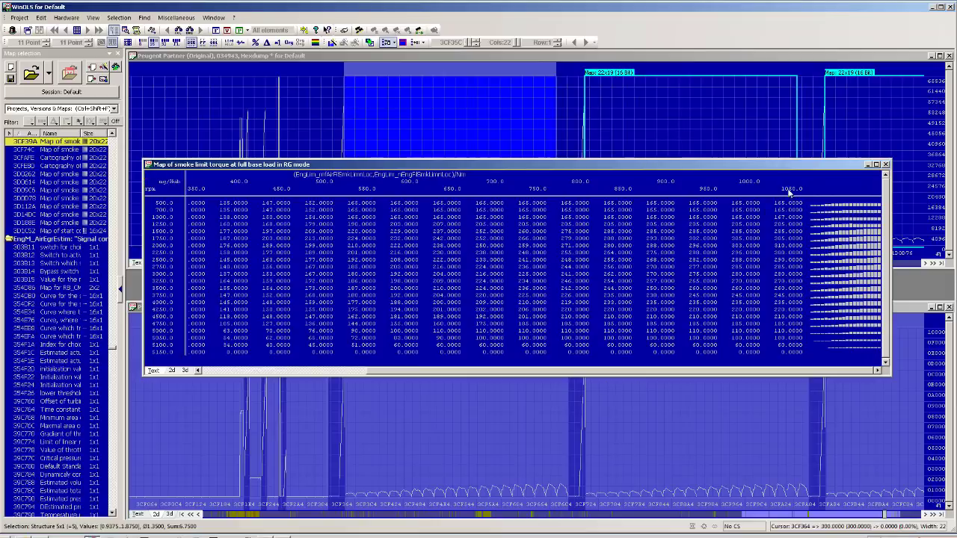
drag(790, 188, 323, 189)
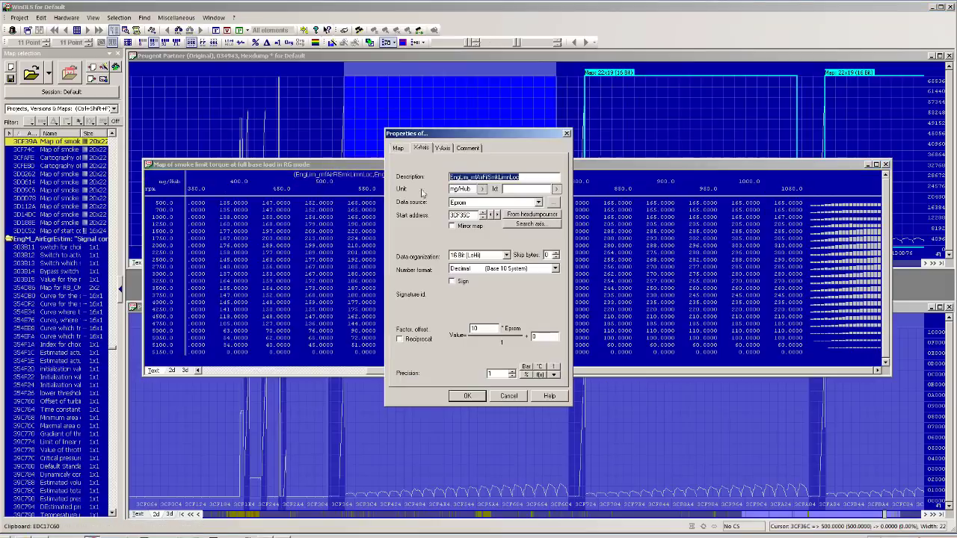
drag(478, 178, 487, 177)
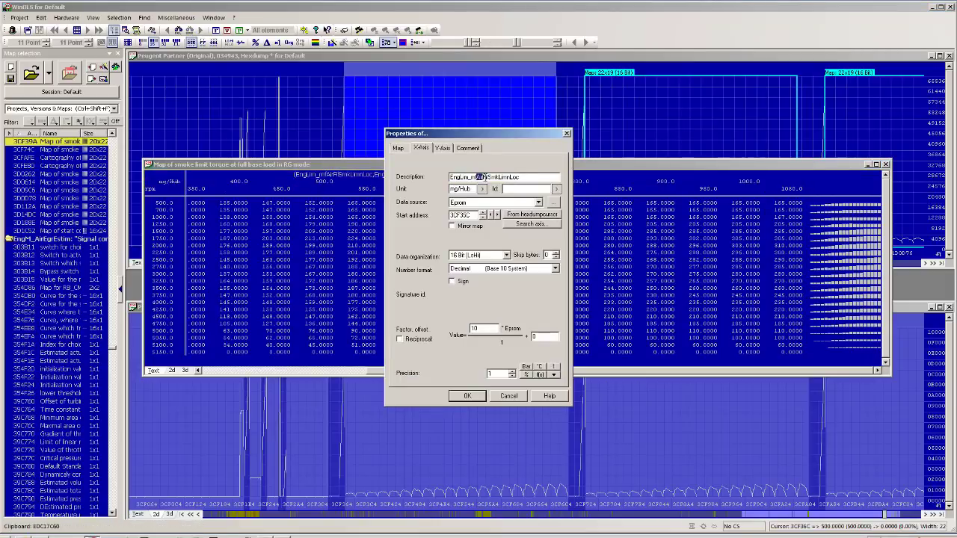
click(509, 394)
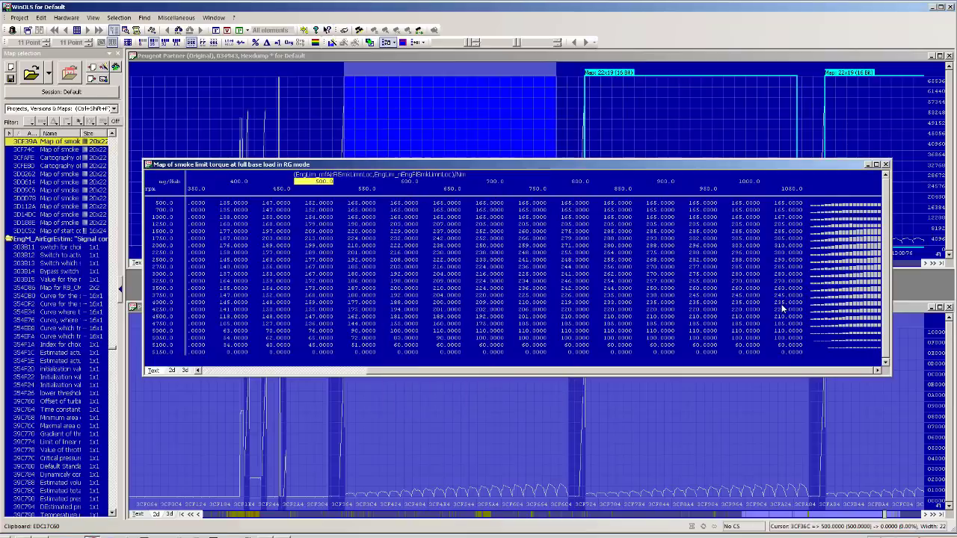
Check the units in the smoke limit torque map's value properties and Y-axis properties, leaving both unchanged.
drag(696, 262, 758, 299)
double_click(598, 274)
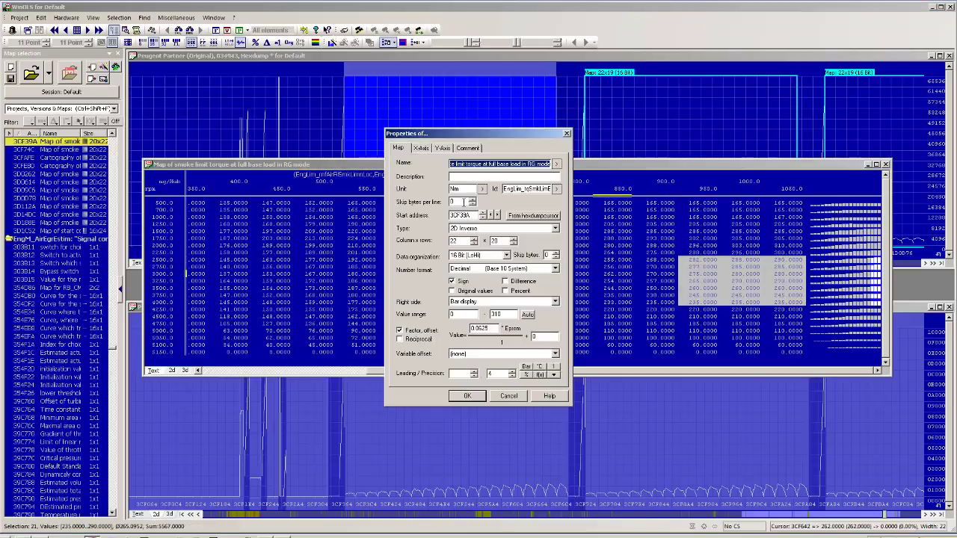
double_click(463, 190)
click(504, 400)
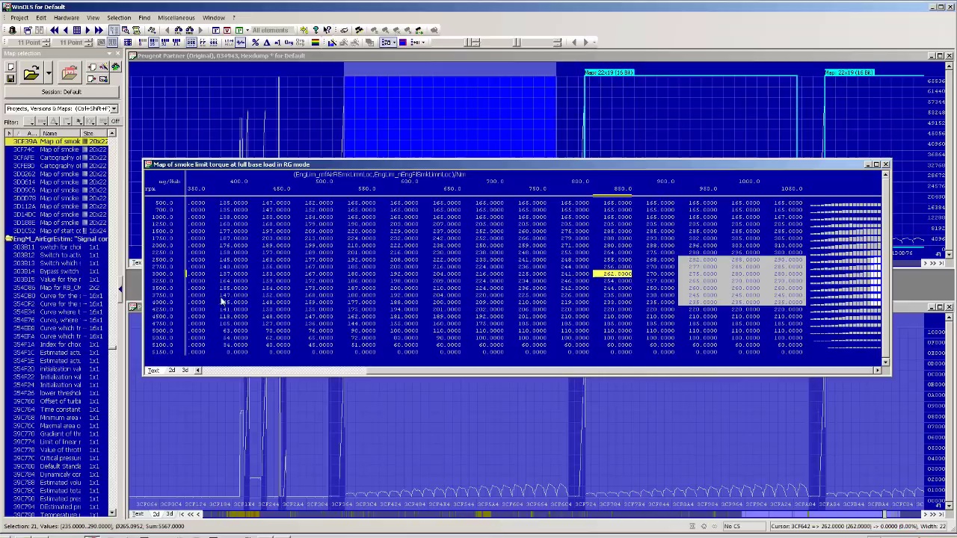
double_click(159, 303)
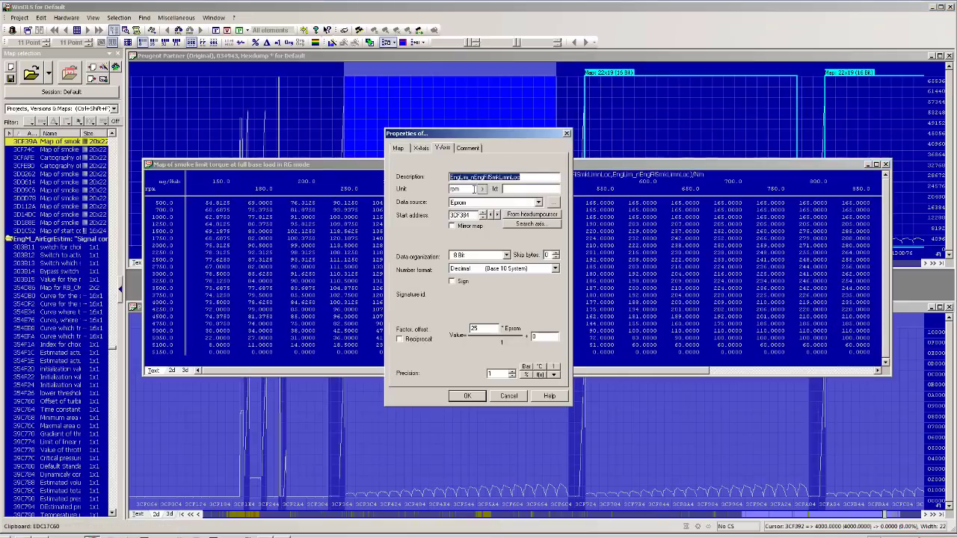
double_click(469, 189)
click(508, 395)
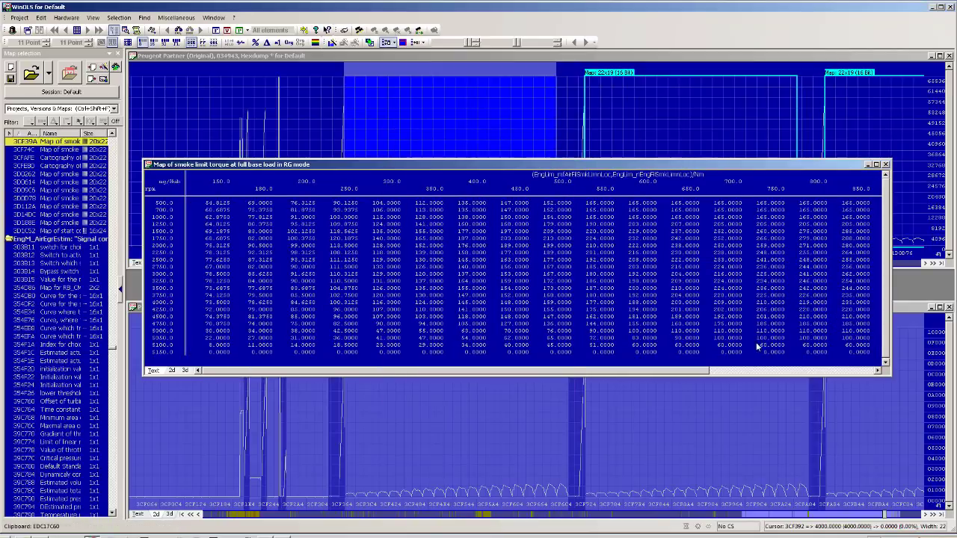
Review the smoke limit torque map's highest air mass columns and close the map, dismissing the autosave prompt.
click(746, 371)
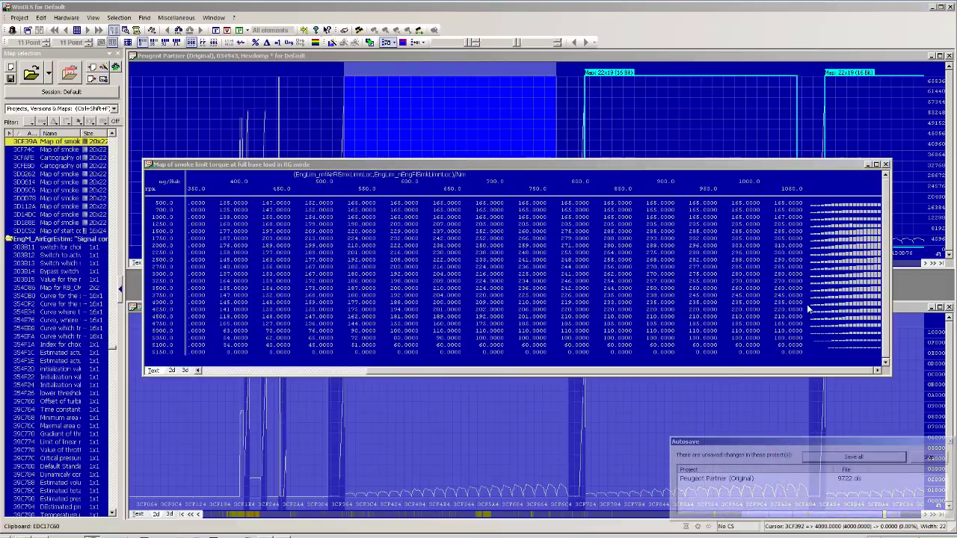
click(929, 456)
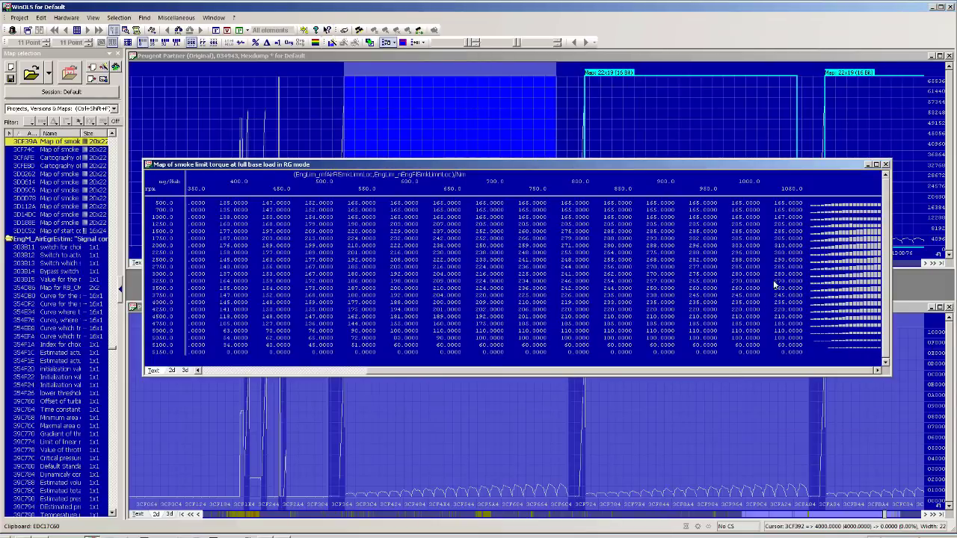
click(885, 165)
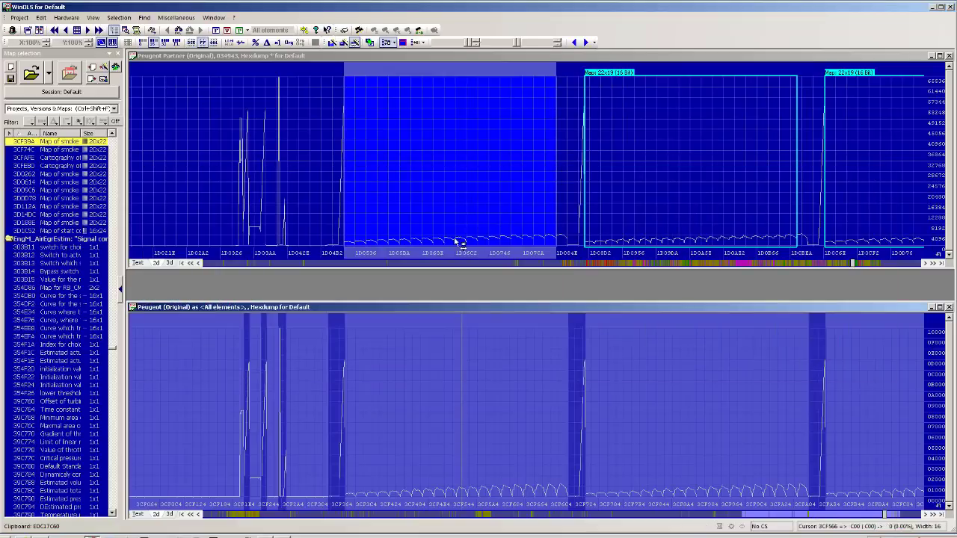
Copy the 0.0625 conversion factor from the properties of the Damos smoke limit torque map and close that map.
click(497, 192)
double_click(462, 454)
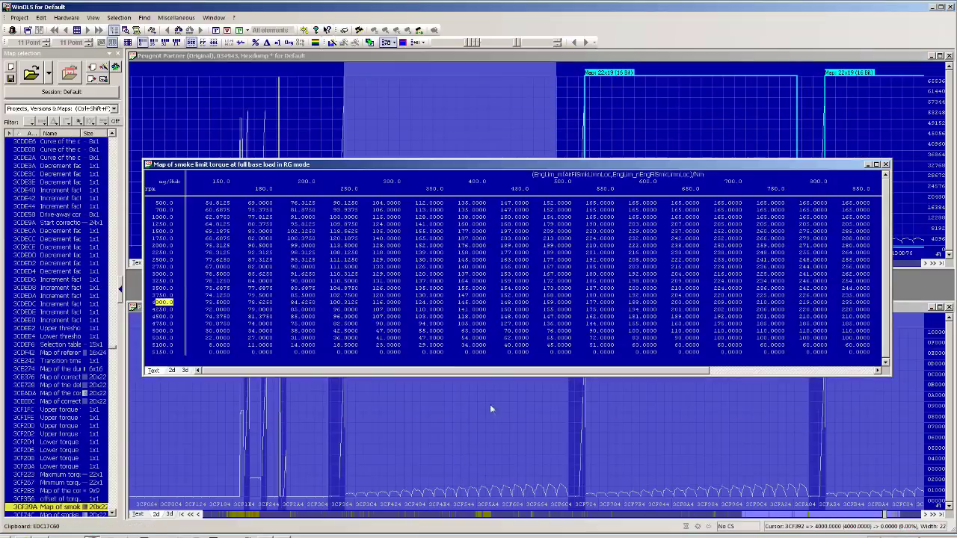
double_click(520, 290)
double_click(482, 329)
right_click(480, 329)
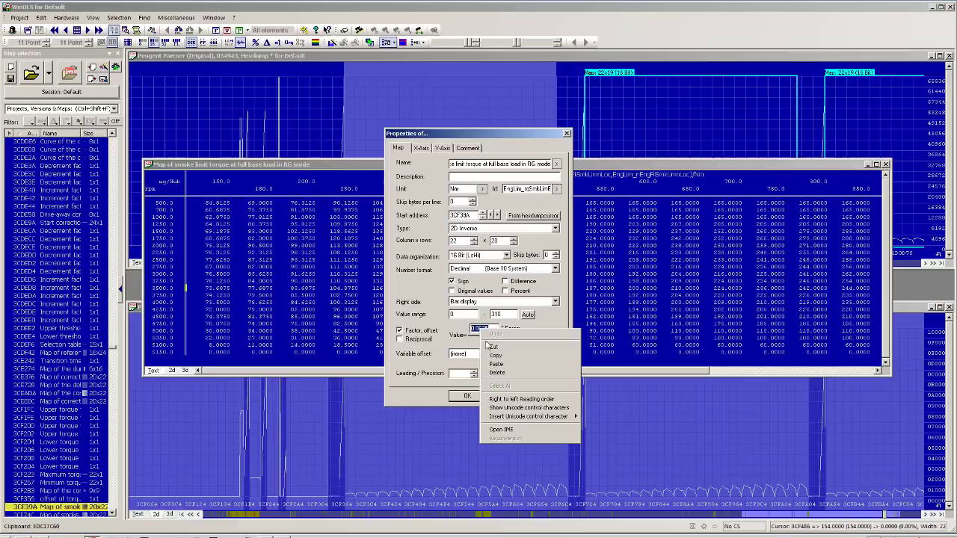
click(494, 356)
click(508, 395)
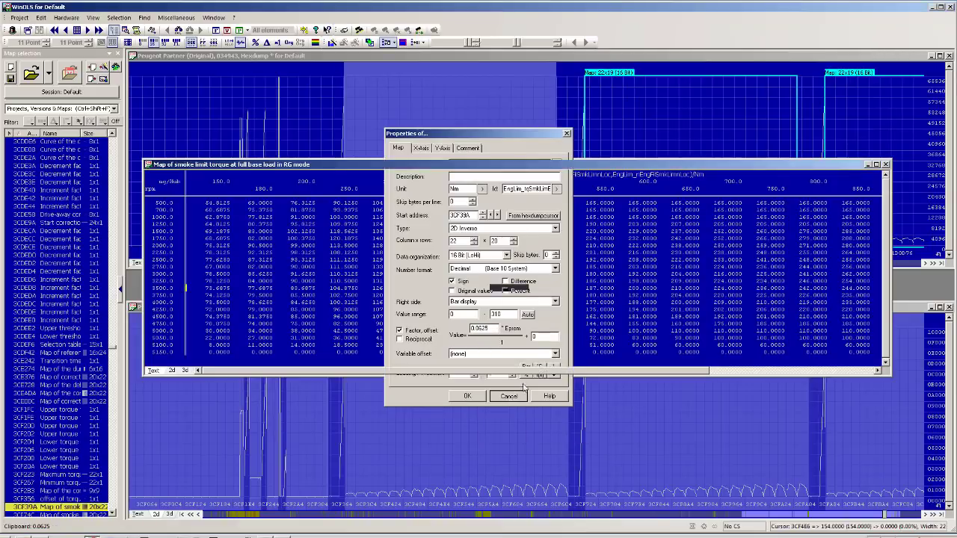
click(885, 164)
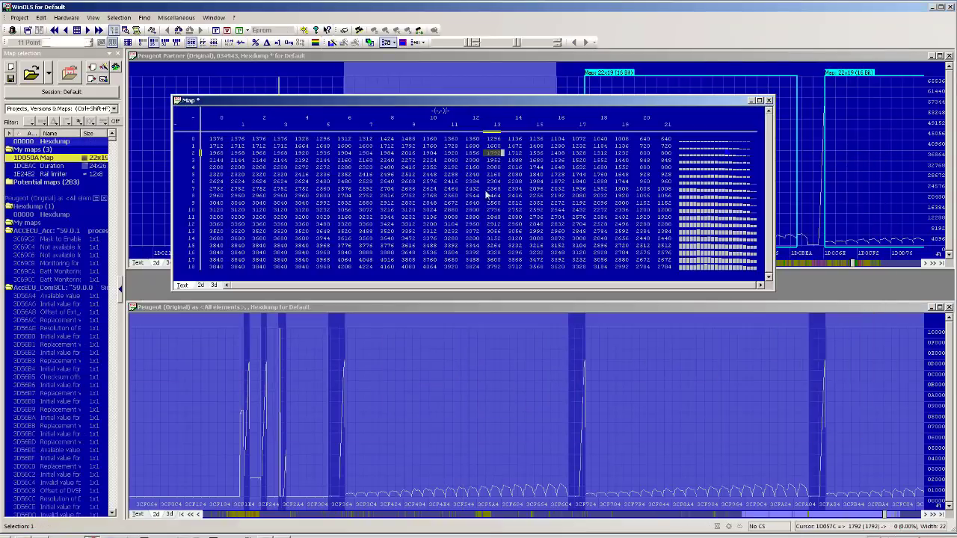
Set the factor of the Partner map at 1D050A to the copied 0.0625.
double_click(417, 252)
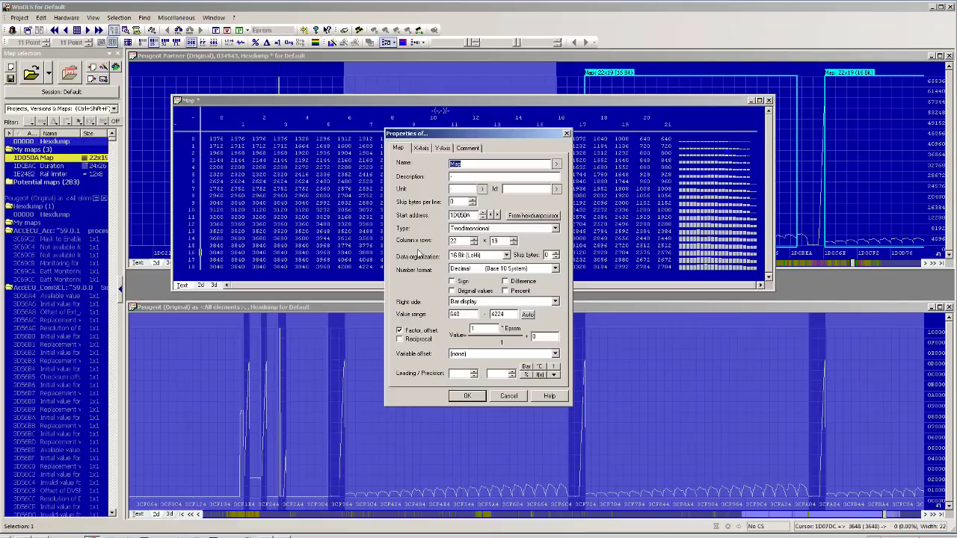
right_click(472, 329)
click(495, 366)
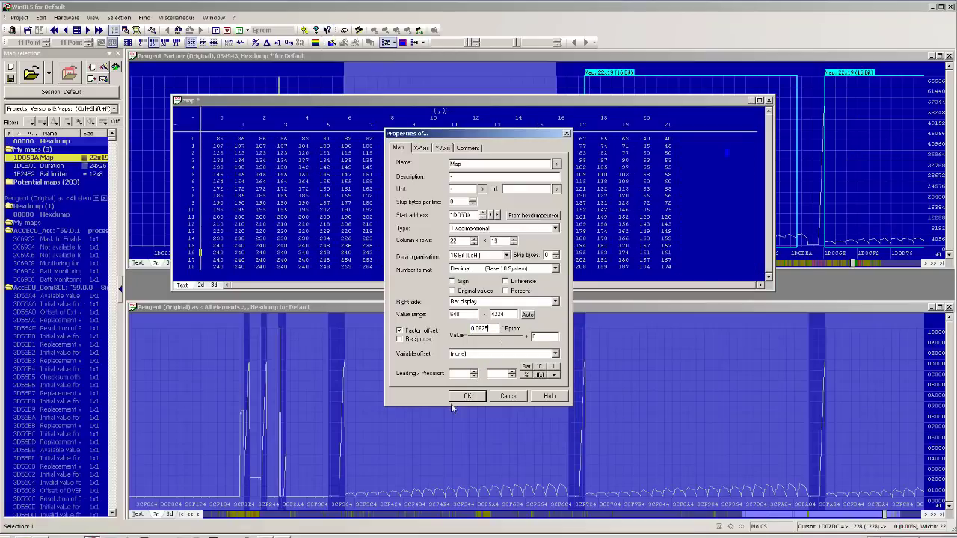
click(467, 395)
Swap the axes of the Partner map at 1D050A and enlarge its window to review all 22 rows of values.
right_click(206, 254)
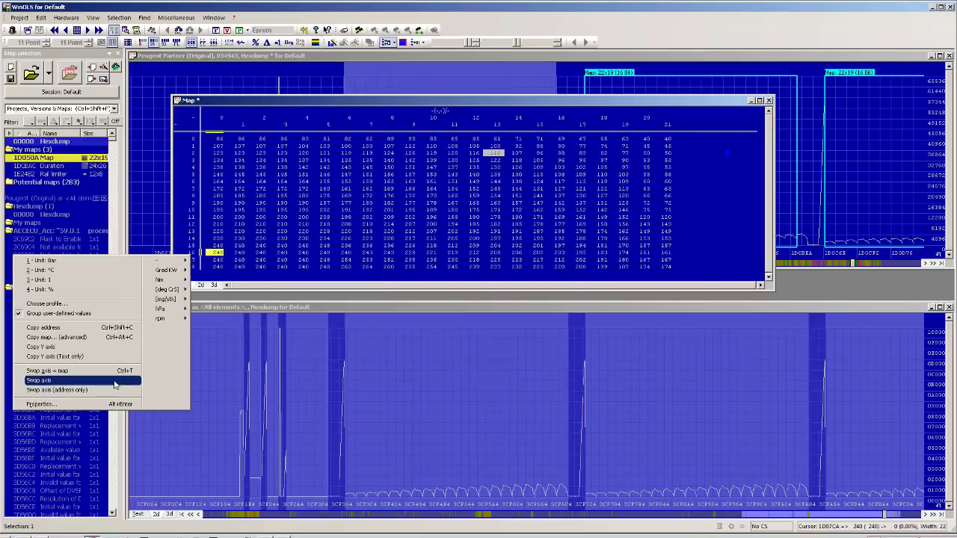
click(82, 383)
drag(606, 204, 603, 255)
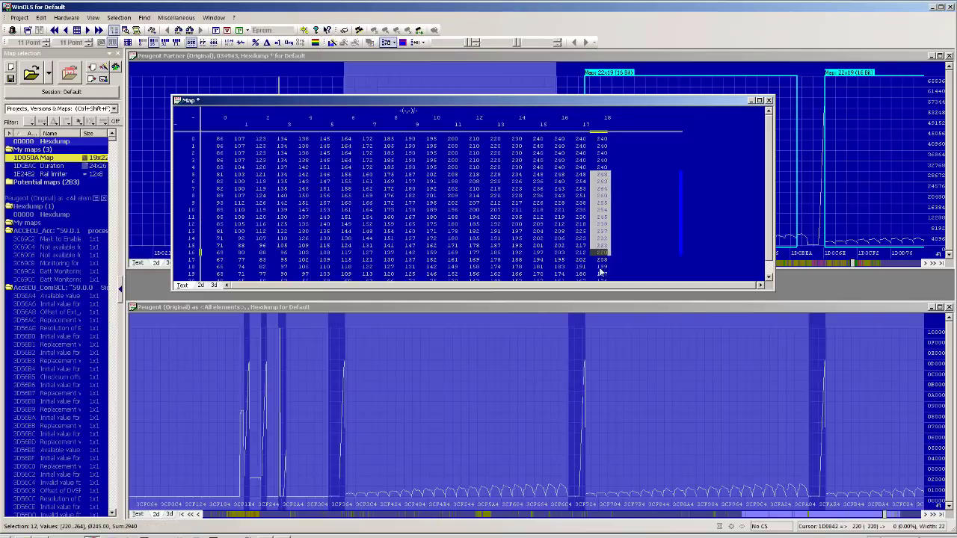
drag(603, 290, 600, 342)
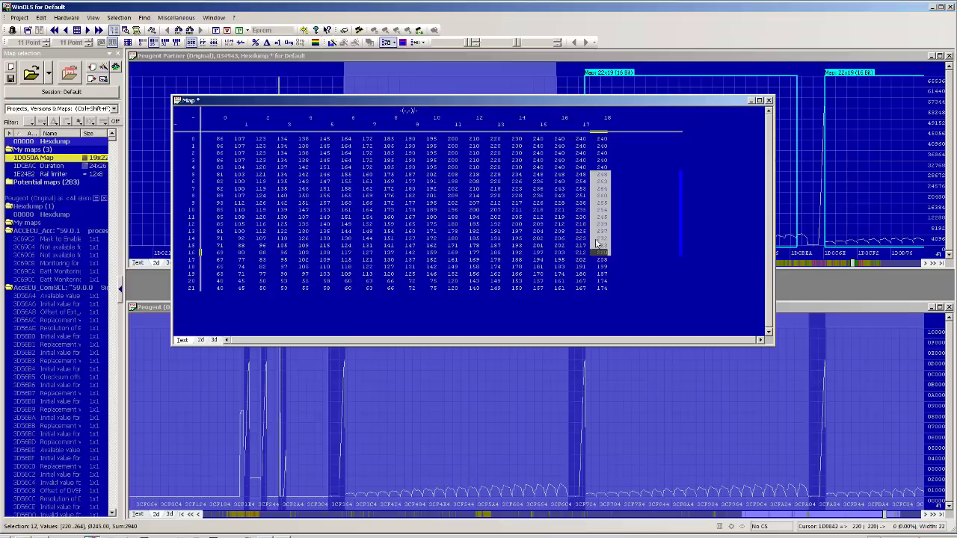
drag(603, 140, 188, 315)
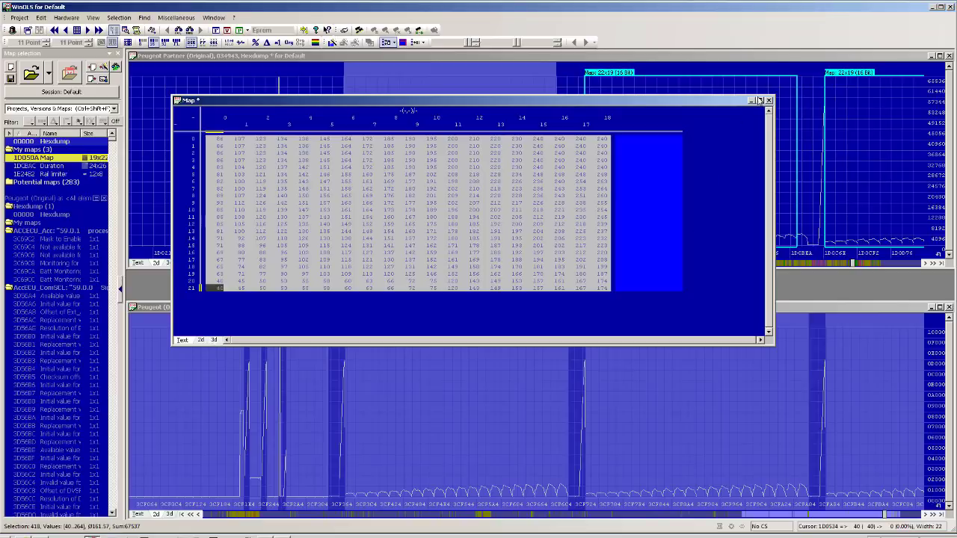
Increase columns 10 to 18 of the map by 10% relative to the original Eprom values, allowing the change in protected memory.
click(599, 274)
drag(602, 288, 426, 139)
right_click(492, 194)
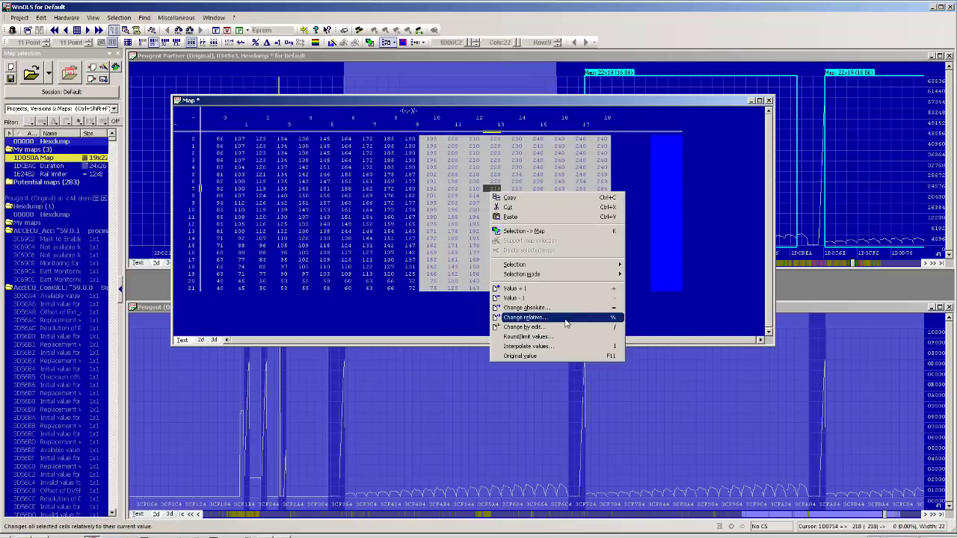
click(566, 317)
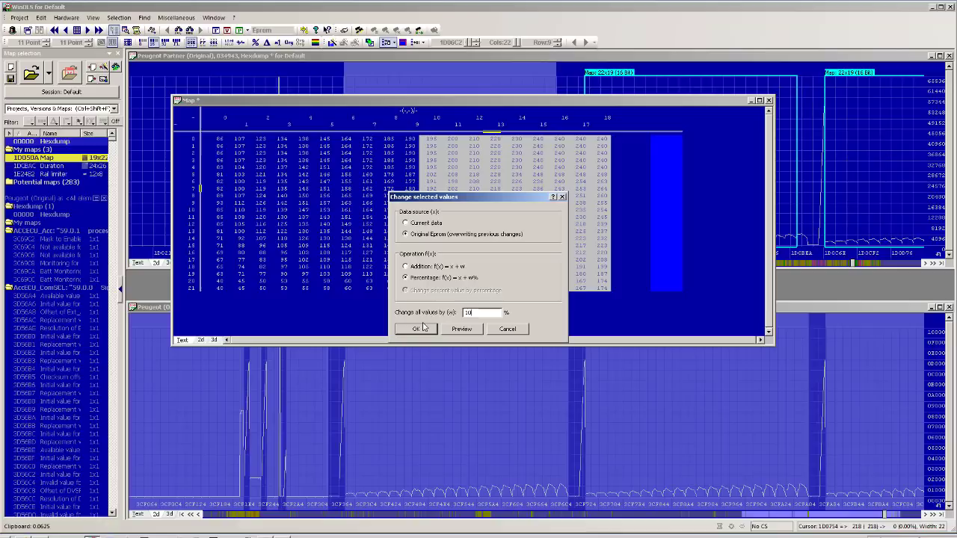
click(417, 330)
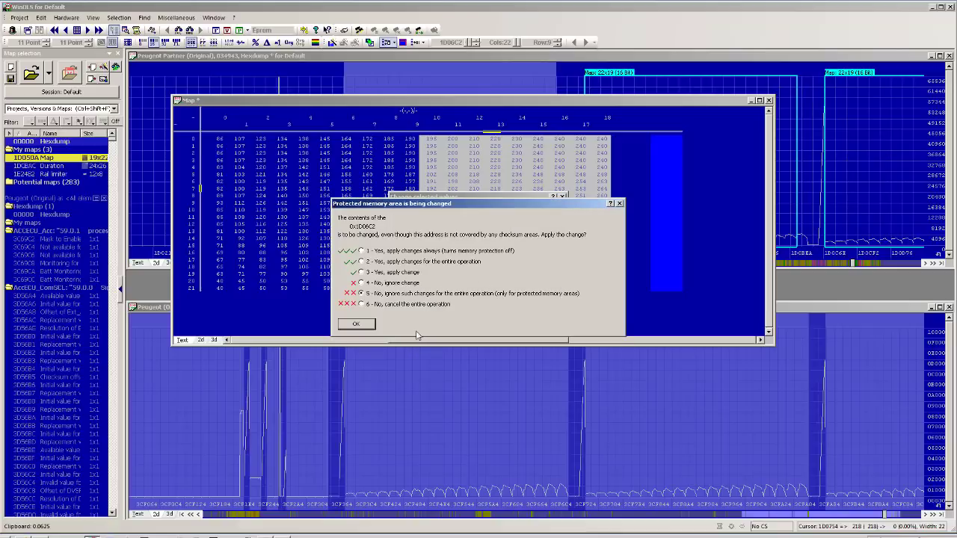
click(349, 327)
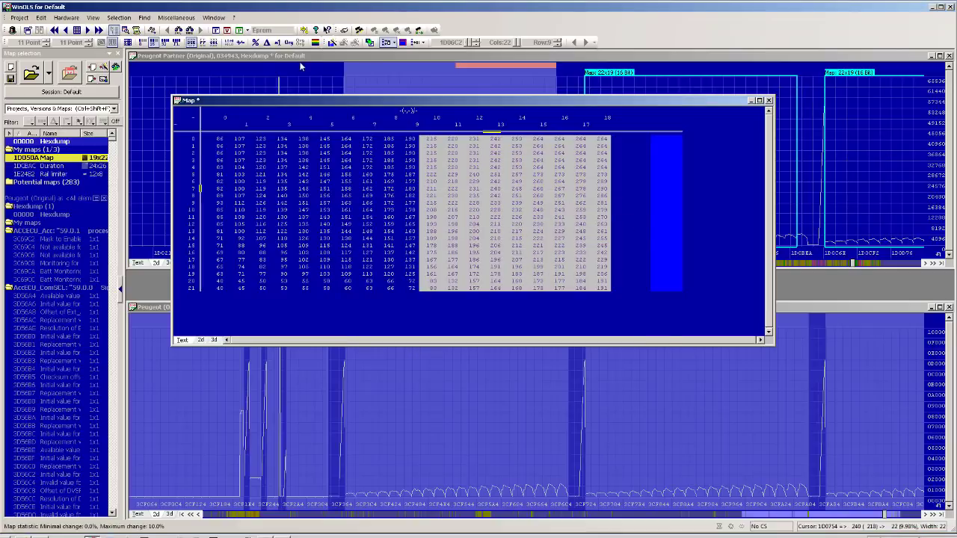
Check the increased map values as percentage differences, restore the normal value display and close the map.
click(255, 42)
click(255, 42)
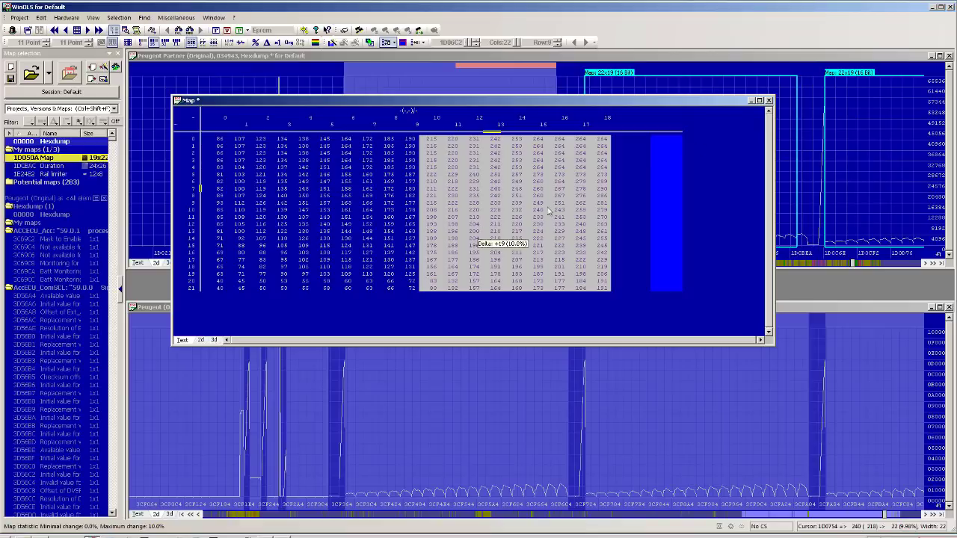
click(768, 101)
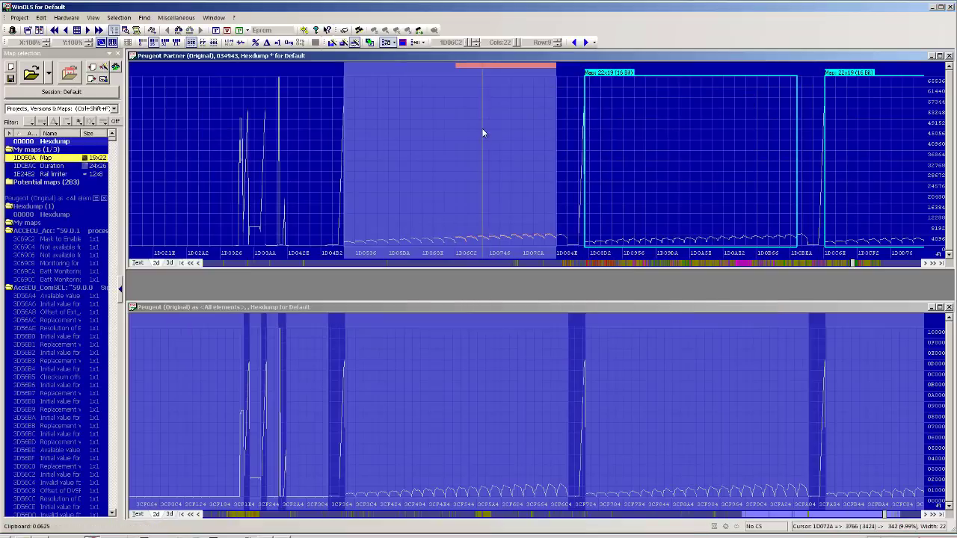
Go back through the Partner hexdump to the group of curves around 1CE972 and place the cursor there.
key(Page_Up)
key(Page_Up)
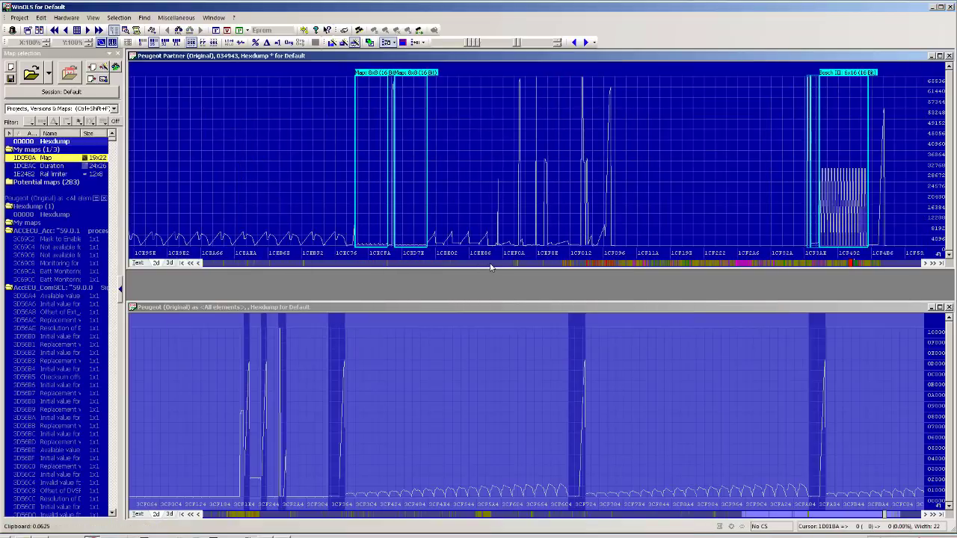
scroll(402, 233, up, 1)
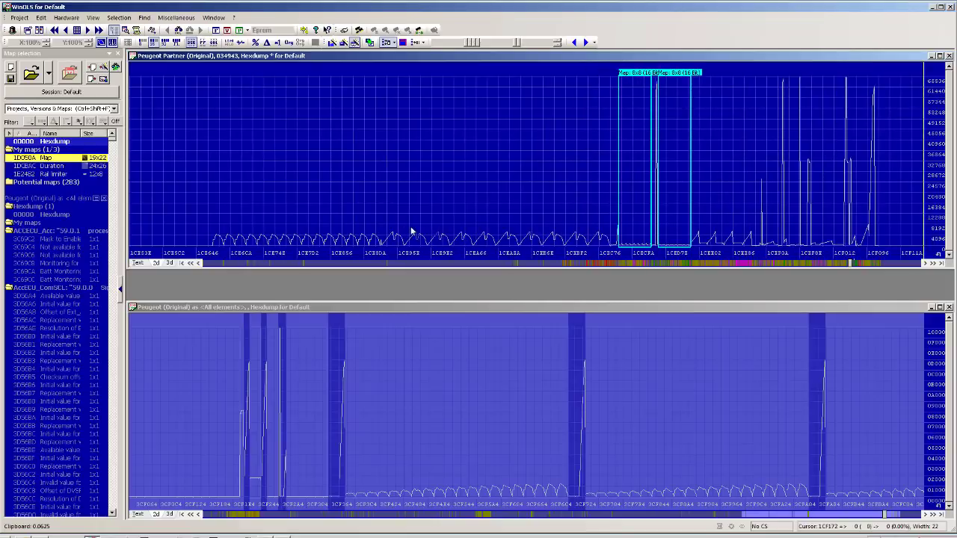
drag(418, 255, 435, 255)
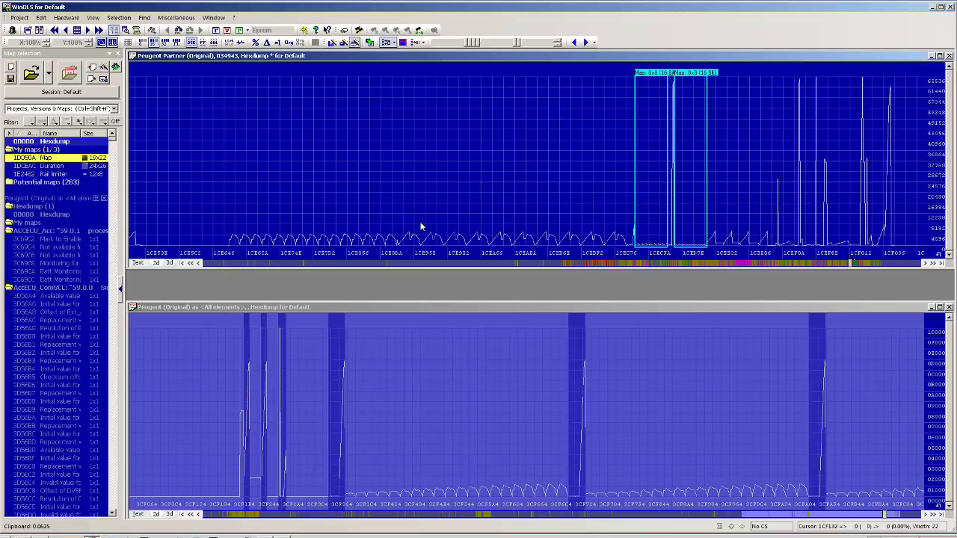
click(420, 225)
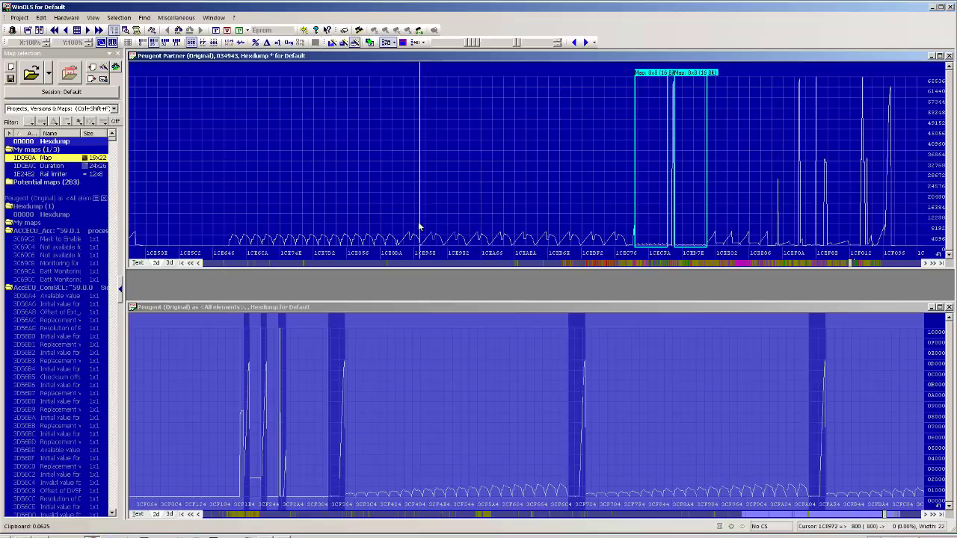
Read the consecutive hexdump values from 1CE972 to the end of the speed axis at 1CE9A2.
key(Right)
key(Right)
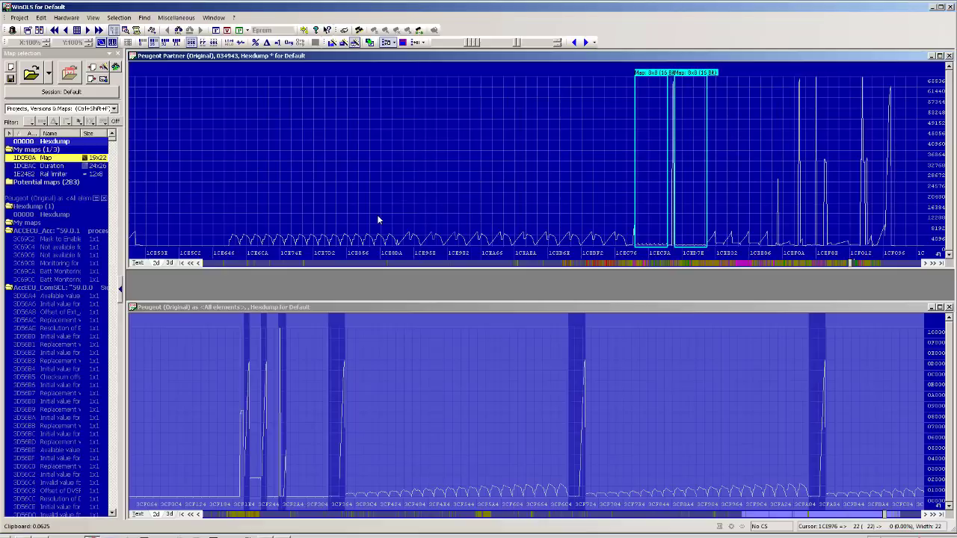
key(Right)
key(Right)
key(Right)
key(Right)
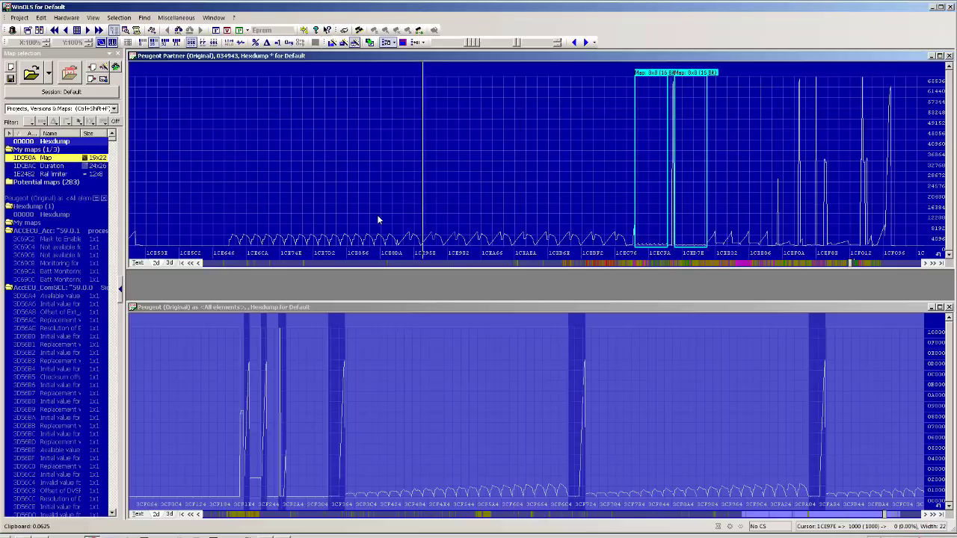
key(Right)
key(Right)
key(Right)
key(Right)
key(Right)
key(Right)
key(Right)
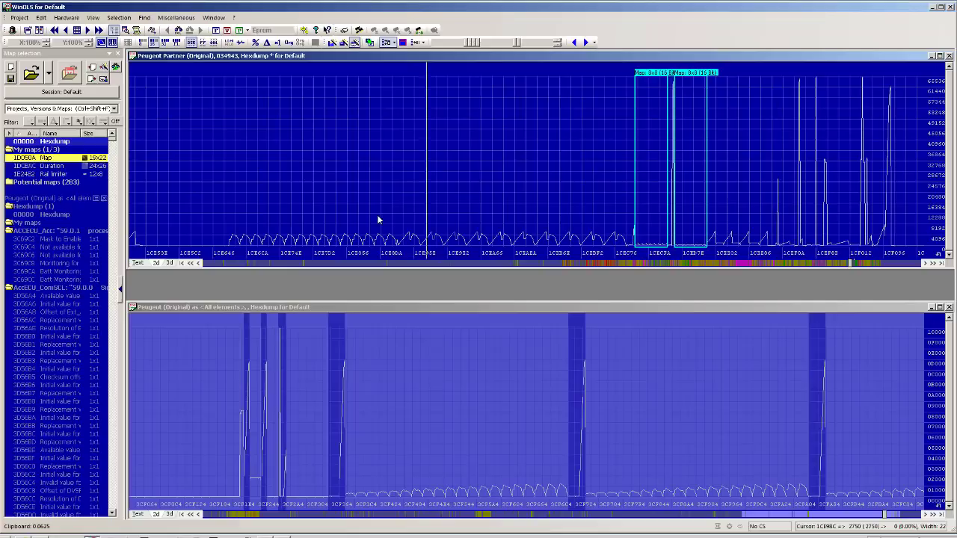
key(Right)
key(Right)
key(Right)
key(Right)
key(Right)
key(Right)
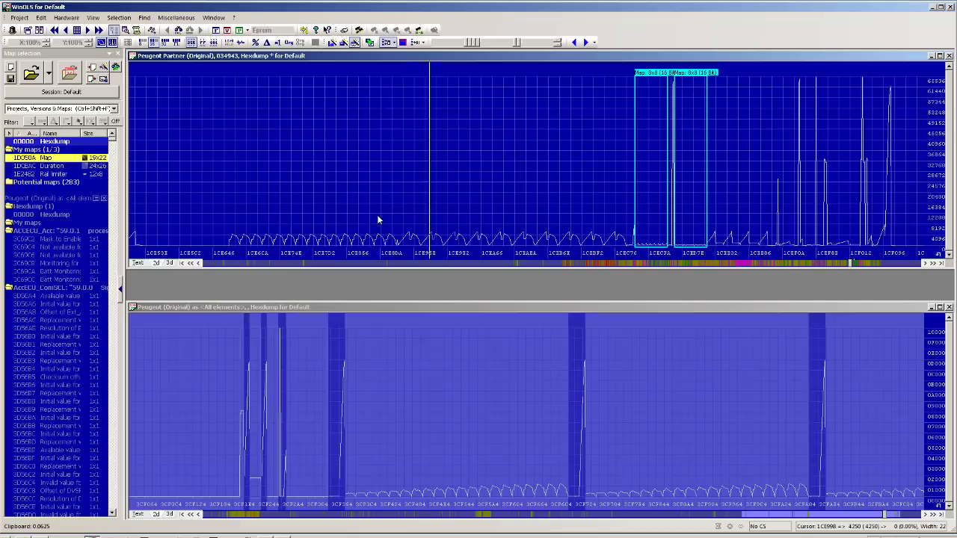
key(Right)
key(Right)
key(Right)
key(Right)
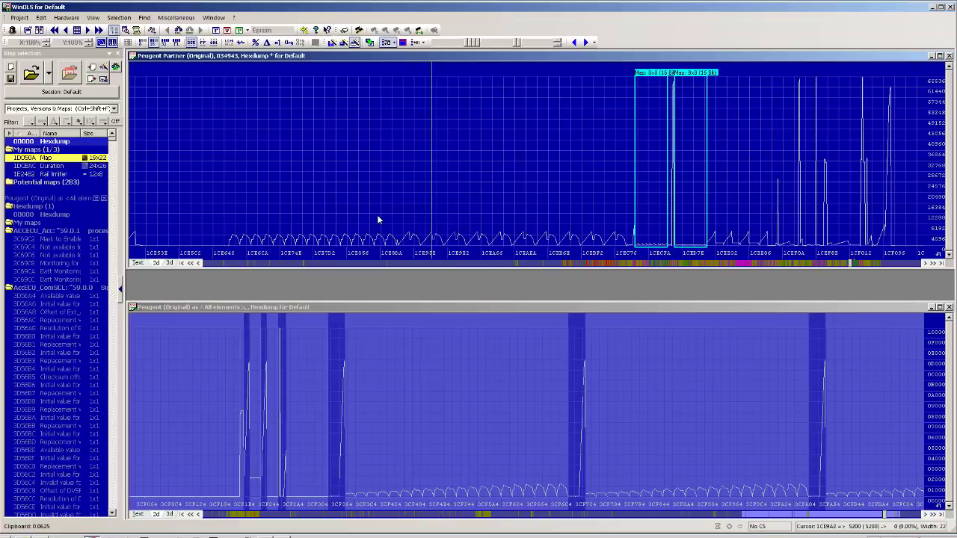
key(Right)
Make a supported map selection starting at 1CE9A4, directly behind the speed axis, and reduce it to one row.
click(444, 213)
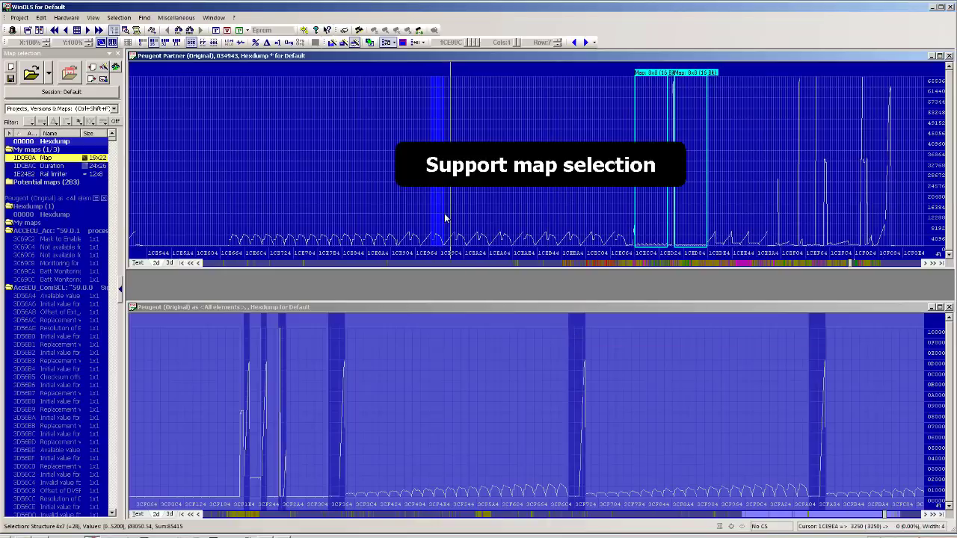
click(471, 43)
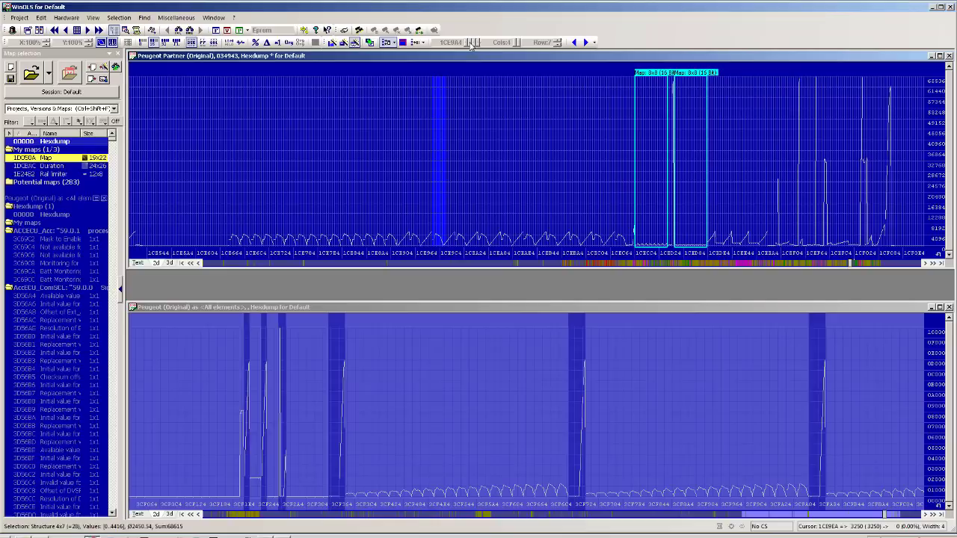
click(557, 45)
click(558, 45)
click(558, 45)
click(558, 45)
click(558, 45)
click(557, 44)
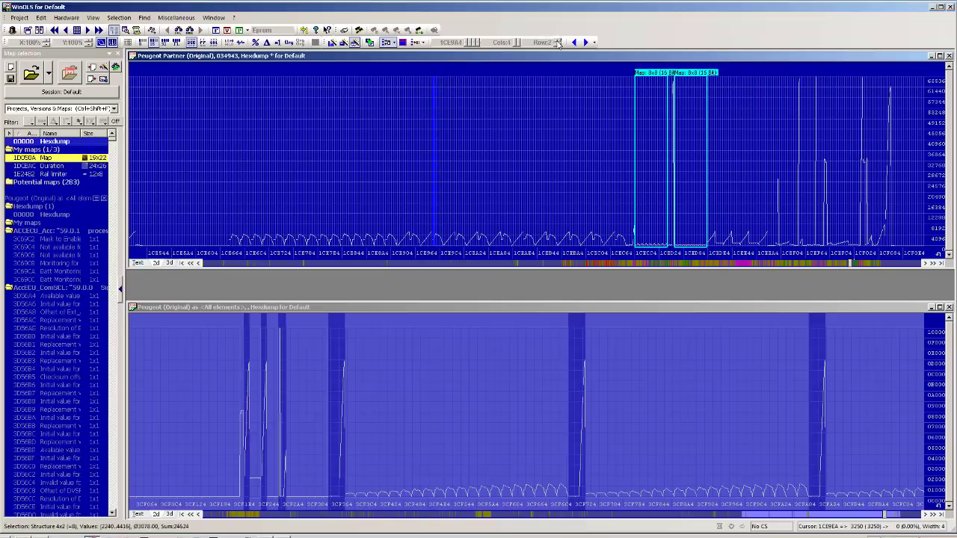
Widen the selection at 1CE9A4 to 22 columns and create a map from it.
click(517, 41)
click(517, 41)
click(517, 40)
click(517, 40)
click(517, 41)
click(517, 40)
click(517, 40)
click(517, 40)
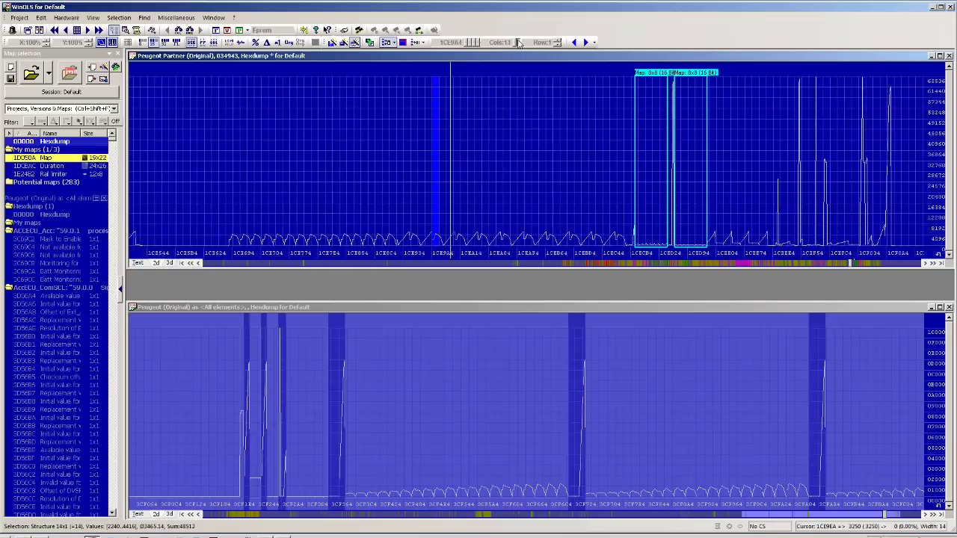
scroll(520, 43, up, 8)
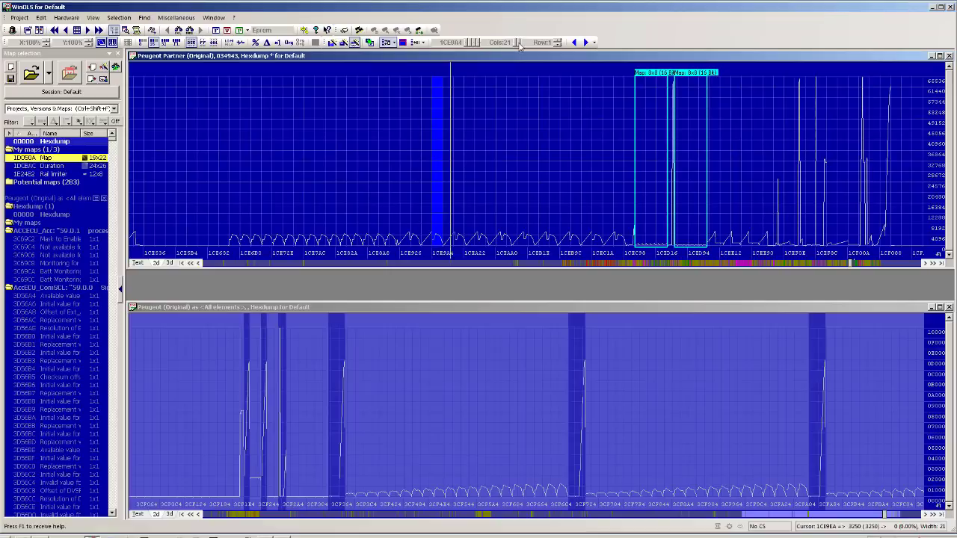
scroll(520, 42, up, 1)
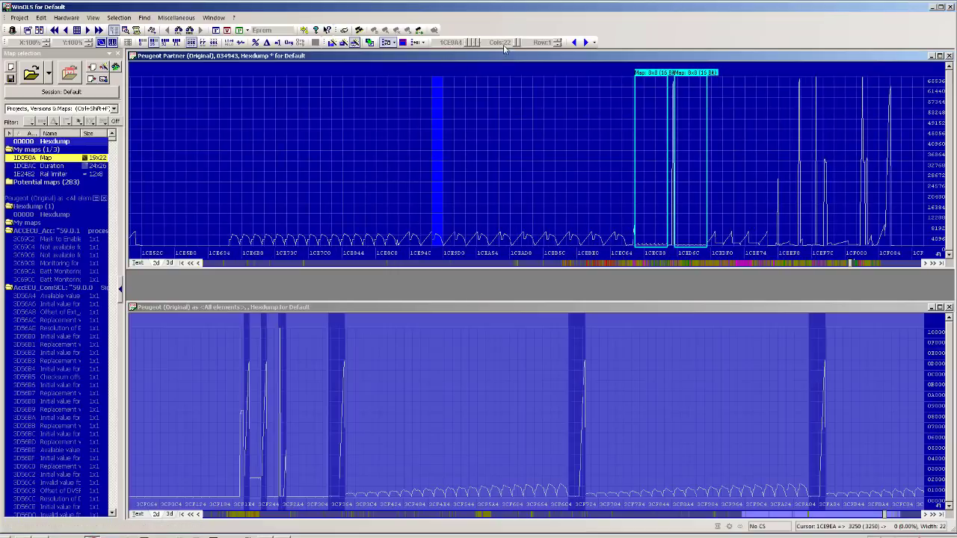
key(k)
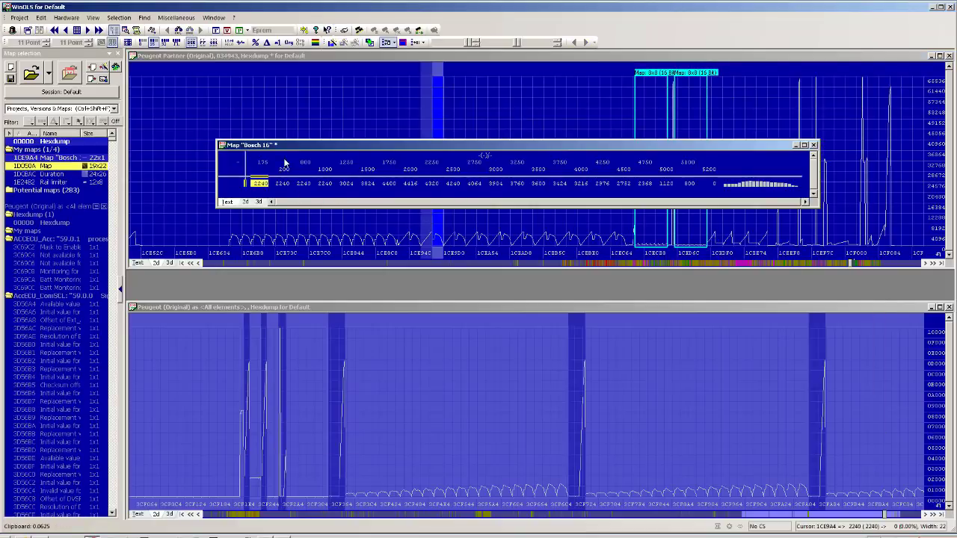
Check the axis breakpoints of the new 22x1 map and set its value factor to the copied 0.0625.
drag(263, 162, 707, 166)
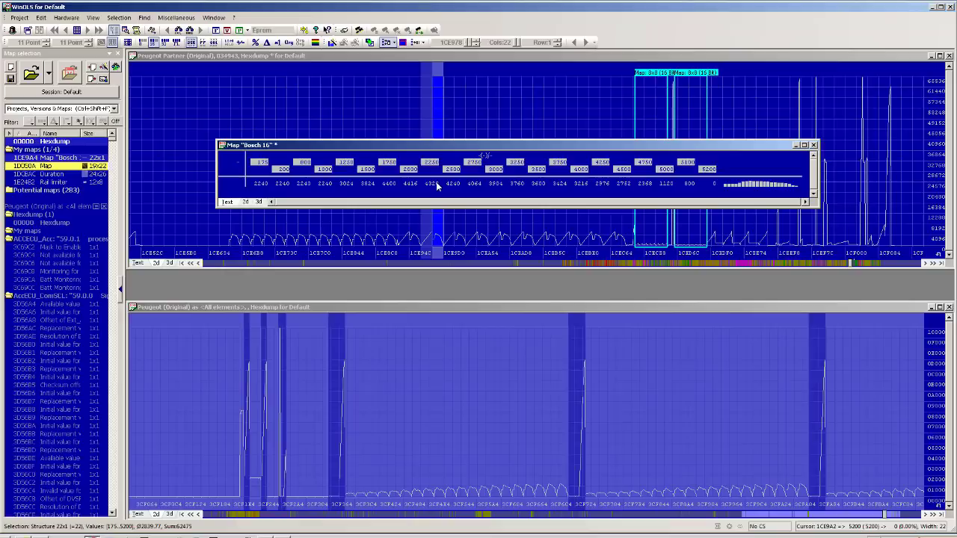
double_click(436, 185)
right_click(478, 330)
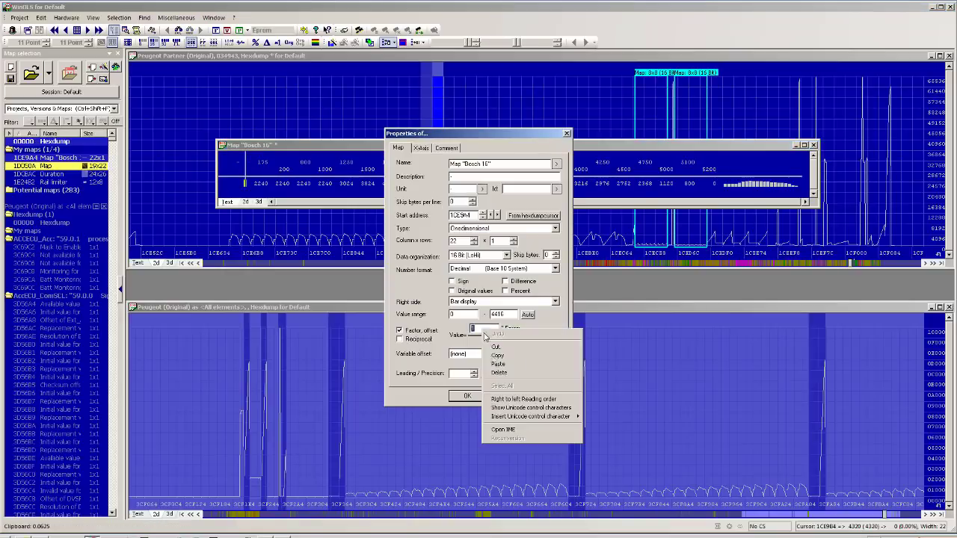
click(524, 365)
click(464, 400)
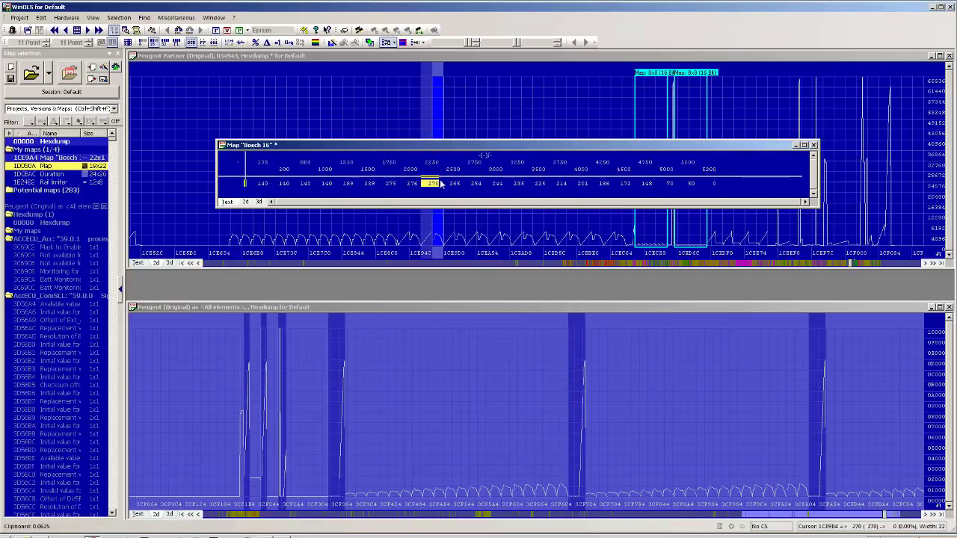
Examine the scaled curve's values across the higher speed breakpoints and enlarge the map window.
click(452, 186)
click(441, 189)
drag(493, 186, 519, 186)
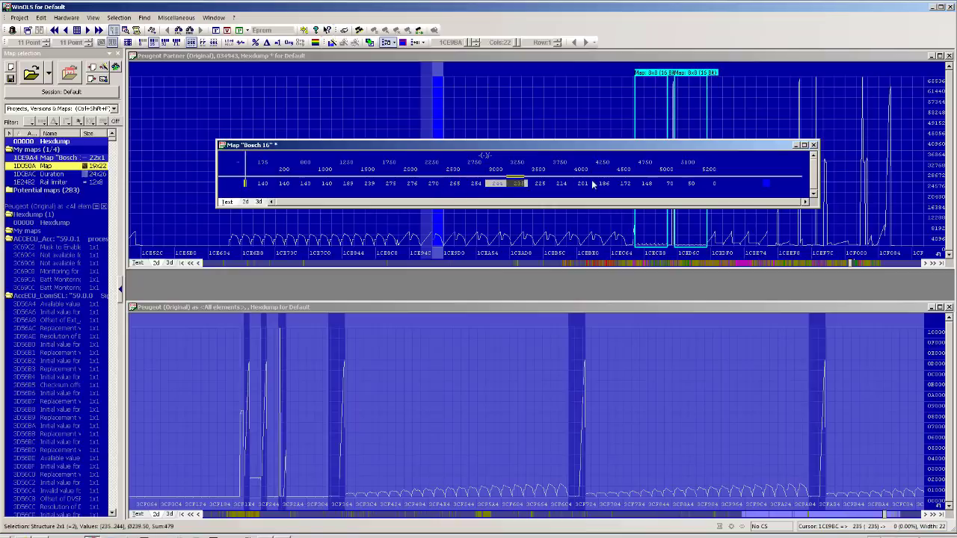
click(647, 182)
drag(682, 190, 443, 332)
View the 22x1 map as a graph, recheck the values at 2250 and 2500 in the table, and close the map.
click(245, 202)
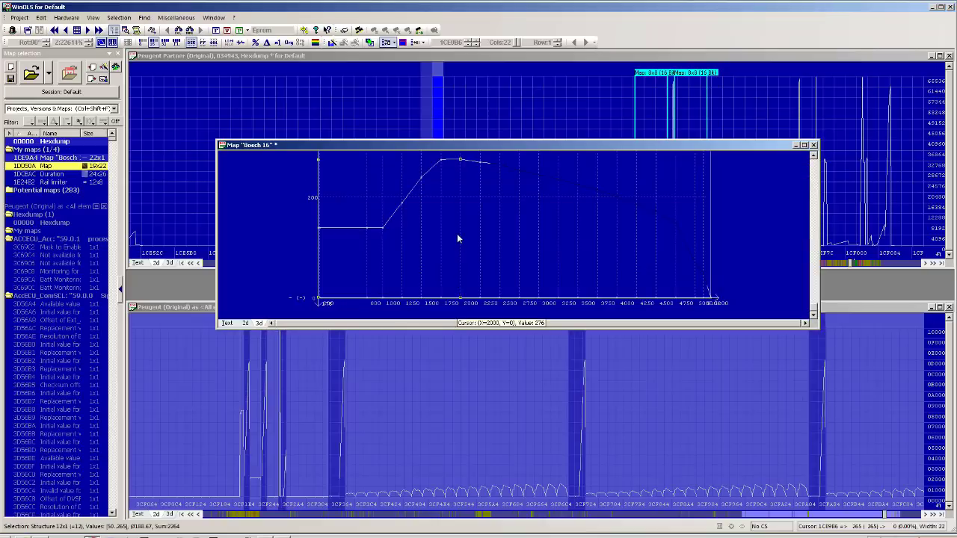
click(457, 234)
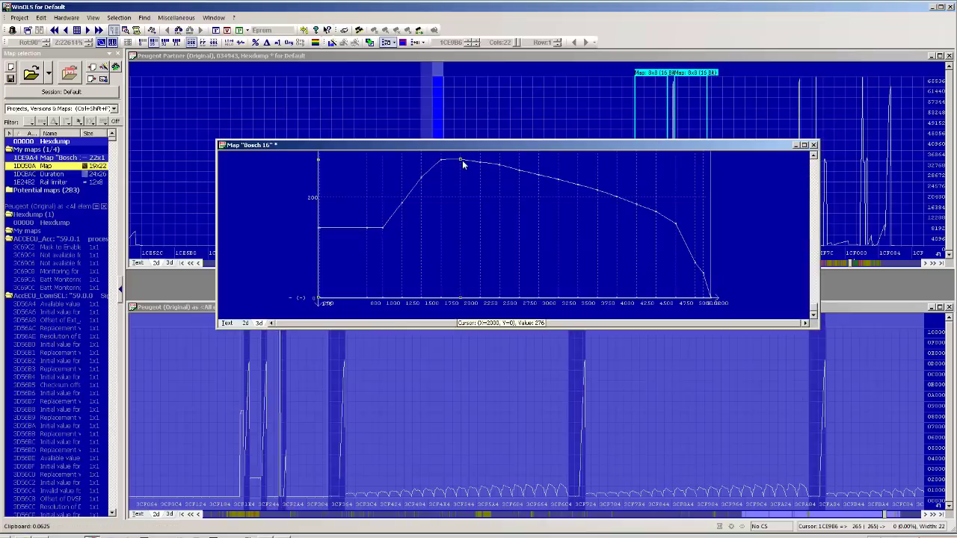
click(226, 324)
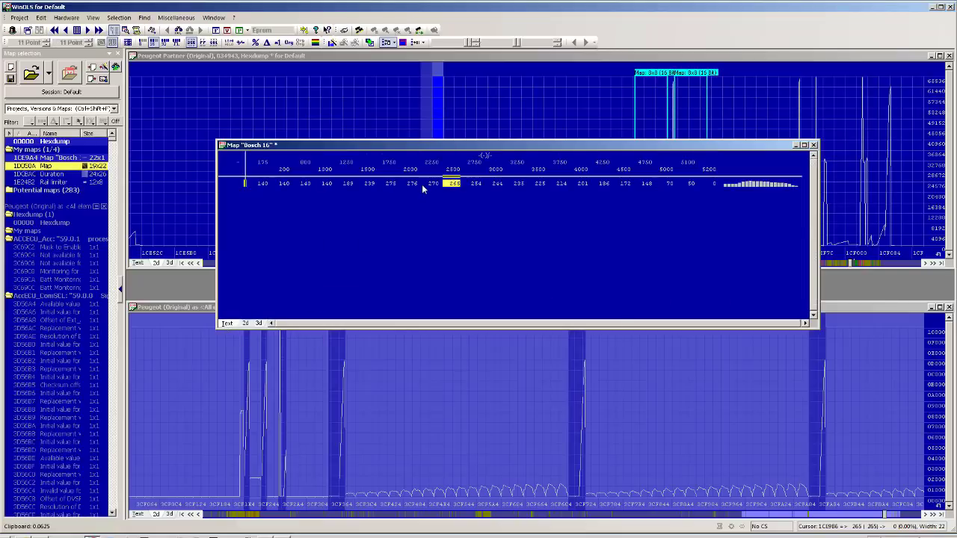
drag(423, 188, 443, 193)
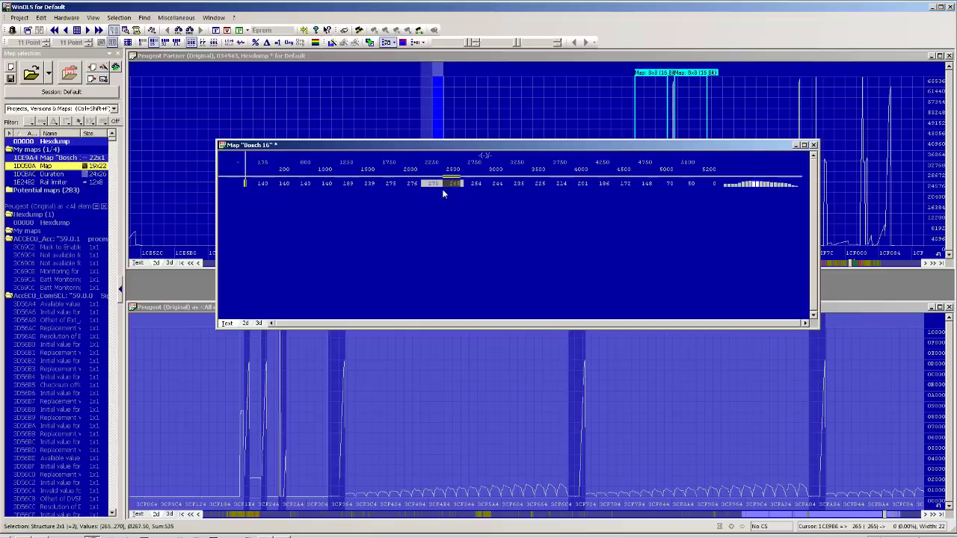
click(814, 145)
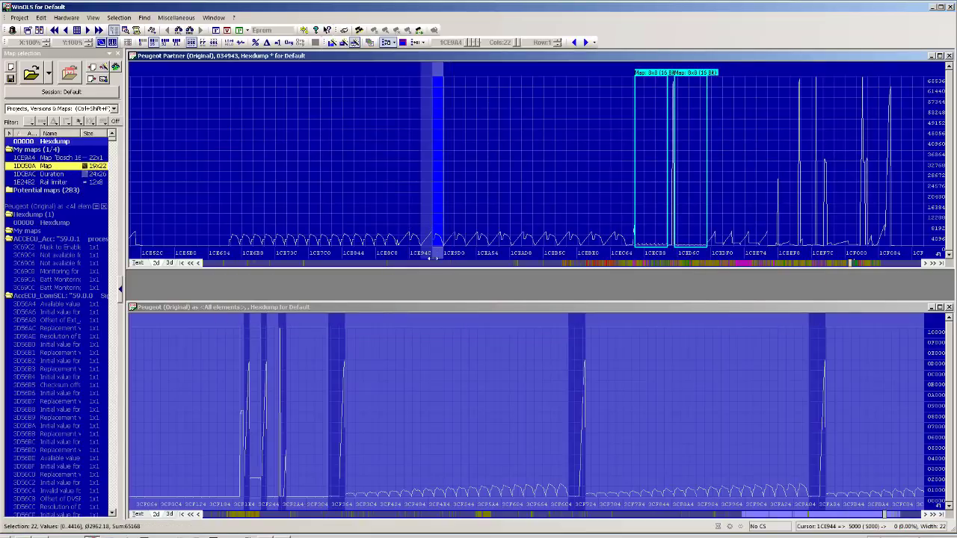
Create a map from the 12x24 Bosch II block at 1CD684, set its value factor to the copied 0.0625, and close it.
click(432, 263)
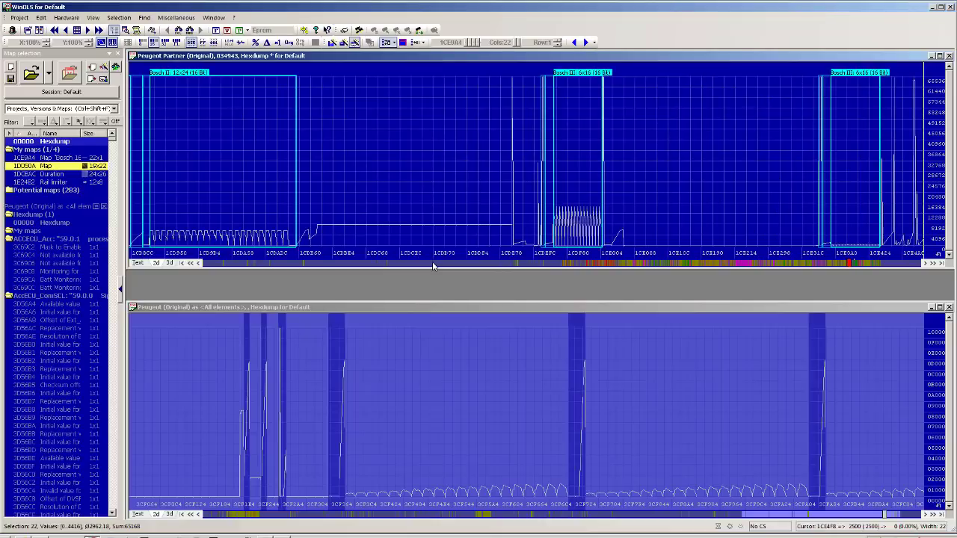
click(432, 264)
scroll(733, 257, down, 3)
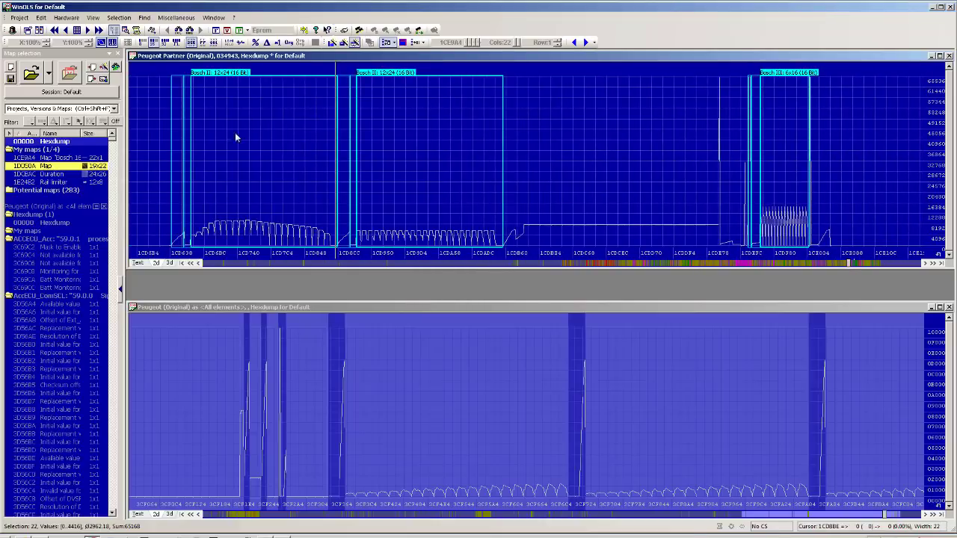
double_click(236, 88)
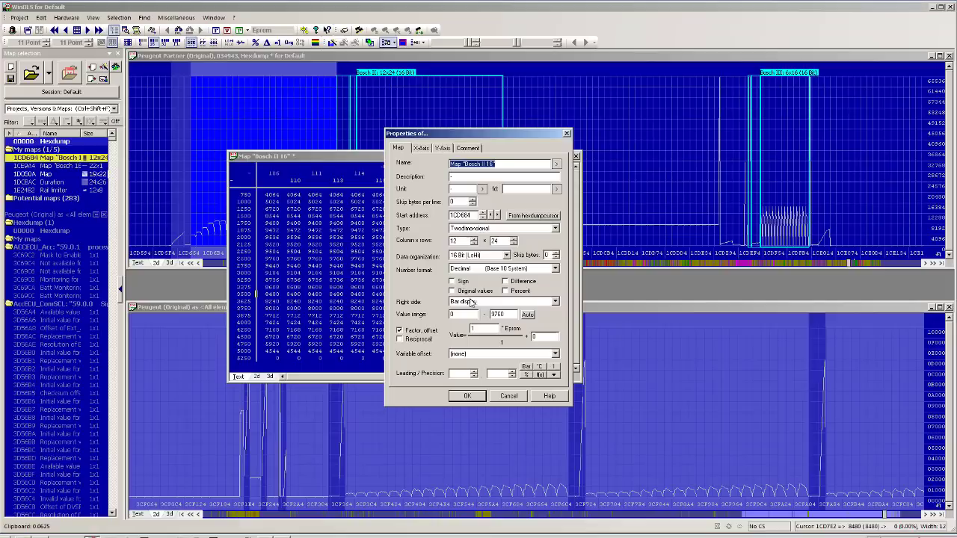
drag(477, 330, 469, 329)
right_click(478, 326)
click(490, 363)
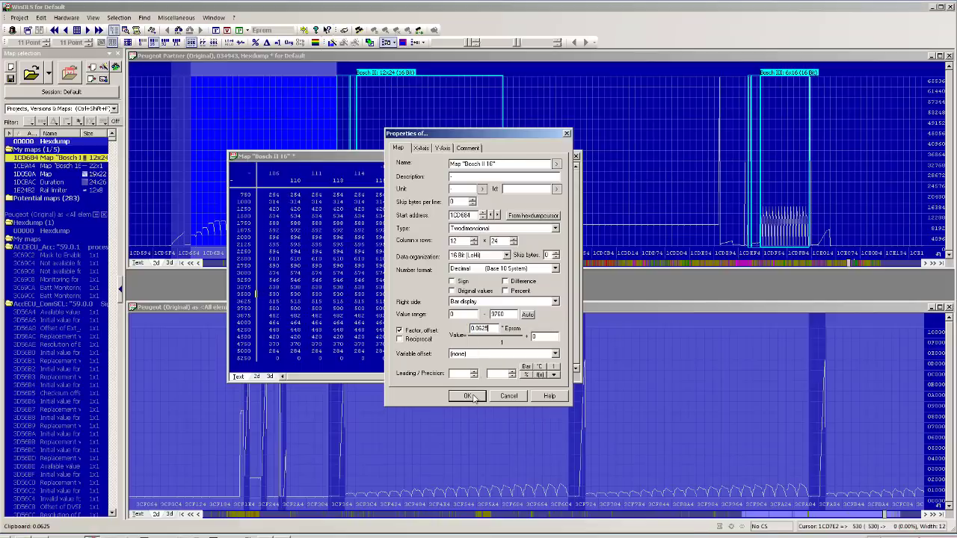
click(471, 398)
click(576, 156)
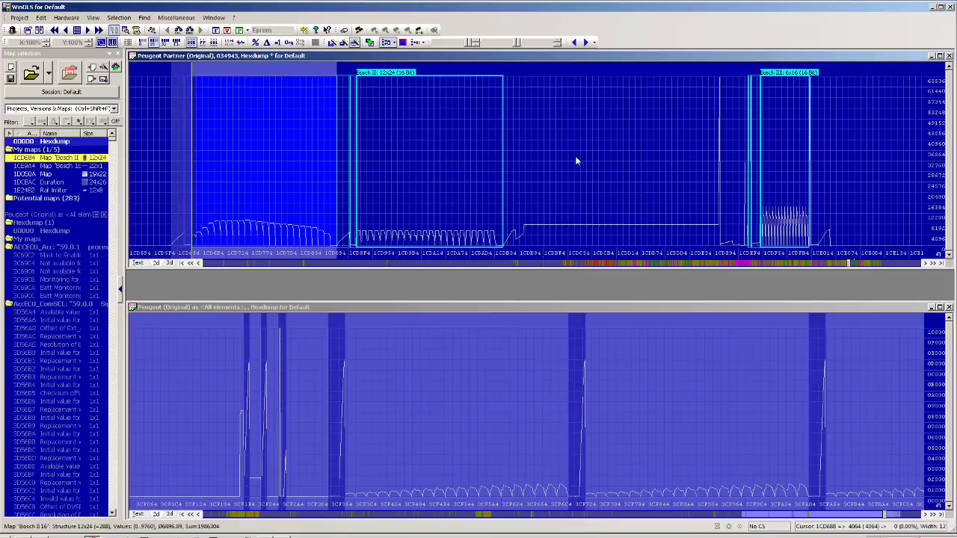
Create a map from the adjacent 12x24 Bosch II block at 1CD910, apply the factor 0.0625, and close it.
double_click(392, 73)
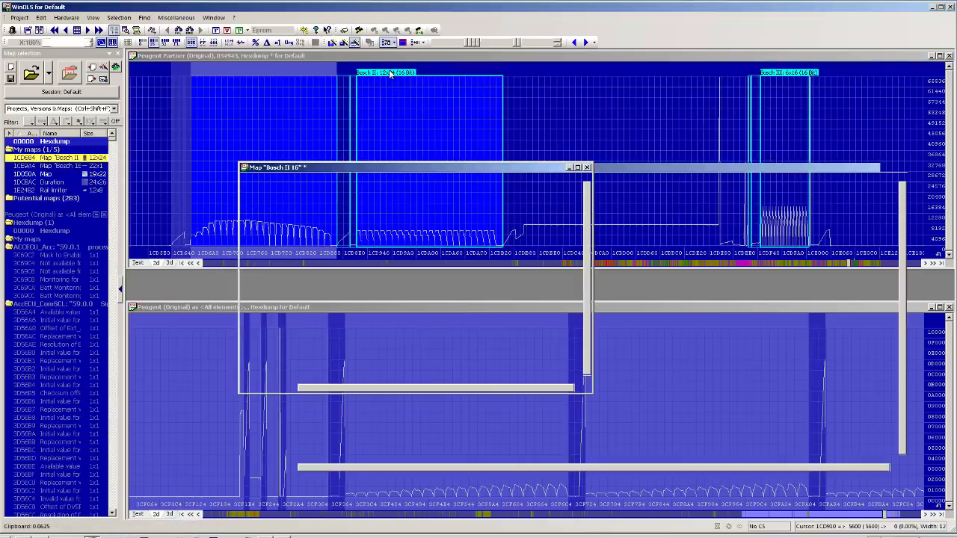
key(ctrl+e)
double_click(474, 329)
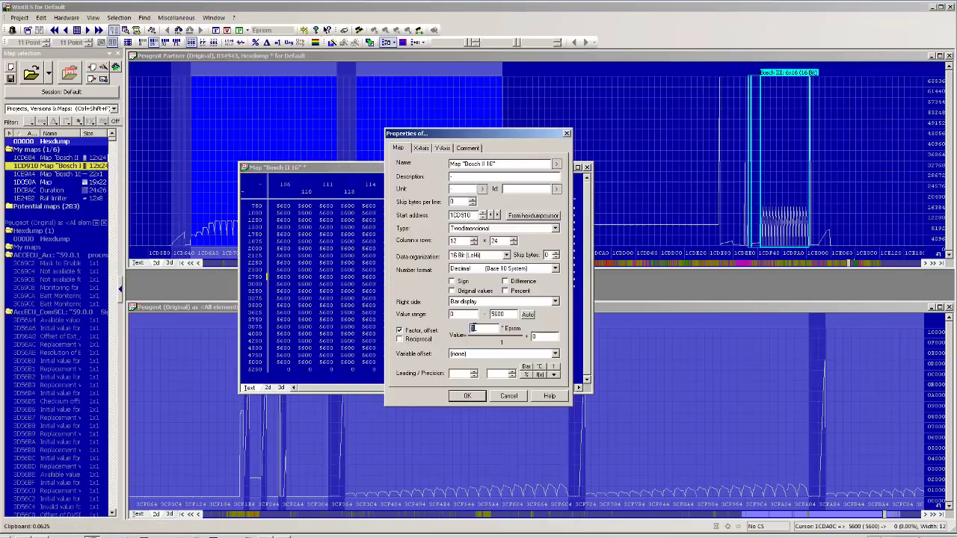
right_click(482, 328)
click(500, 363)
click(464, 396)
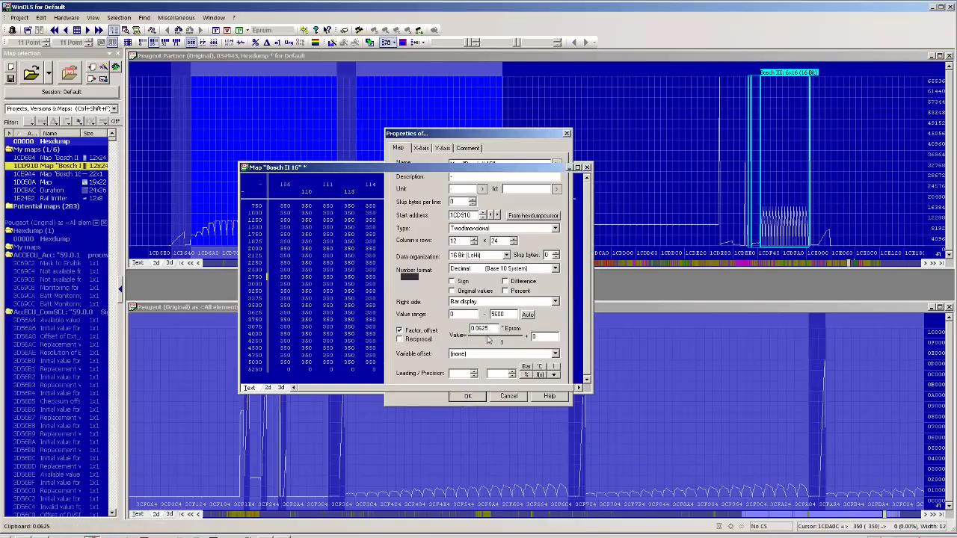
click(586, 167)
Scan the Peugeot Partner hexdump backwards from the 1CC900 area to about 19C000, looking for further map structures.
click(518, 262)
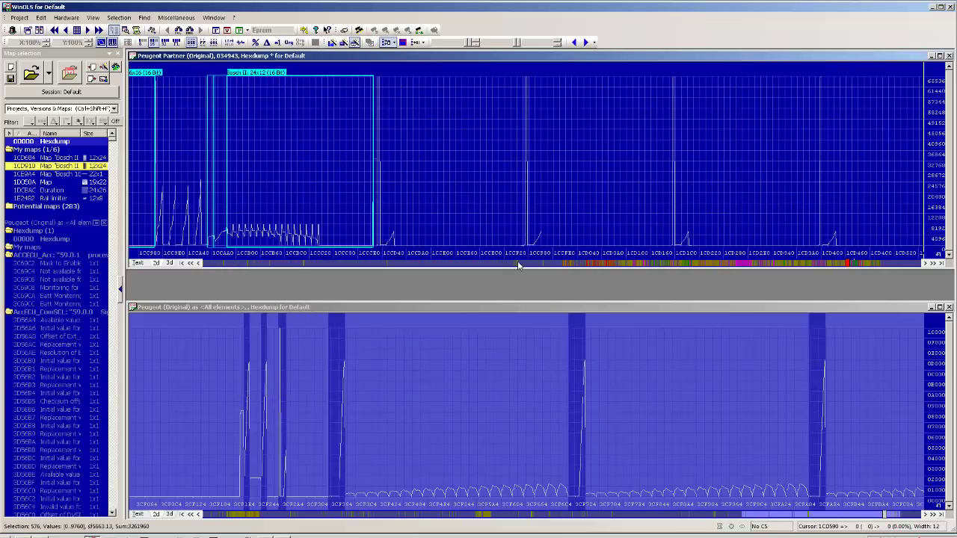
click(518, 262)
click(518, 262)
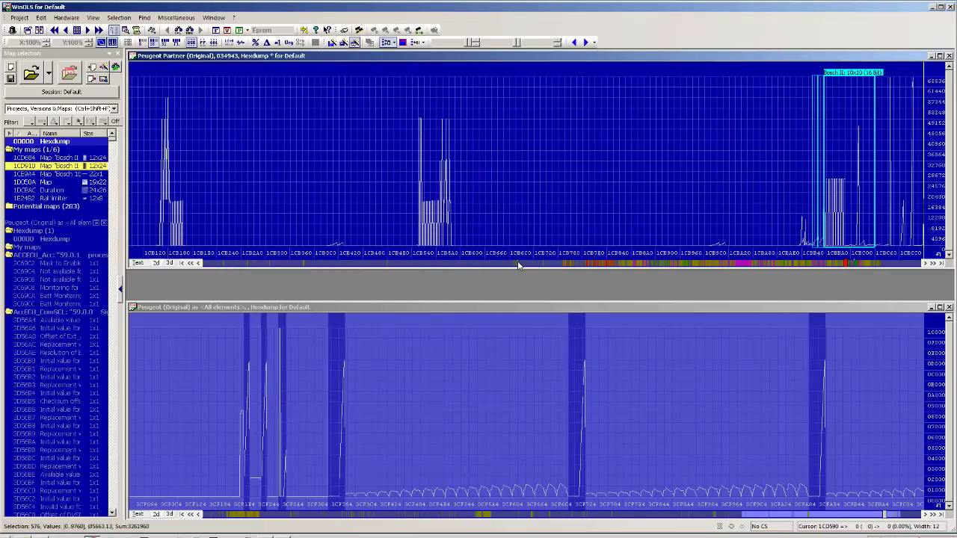
scroll(518, 265, up, 1)
scroll(518, 265, down, 3)
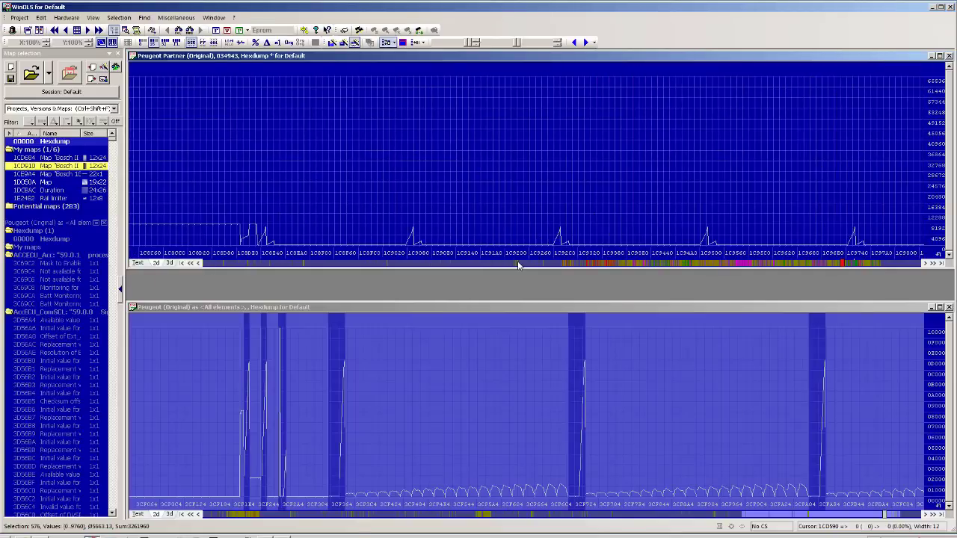
scroll(518, 265, down, 4)
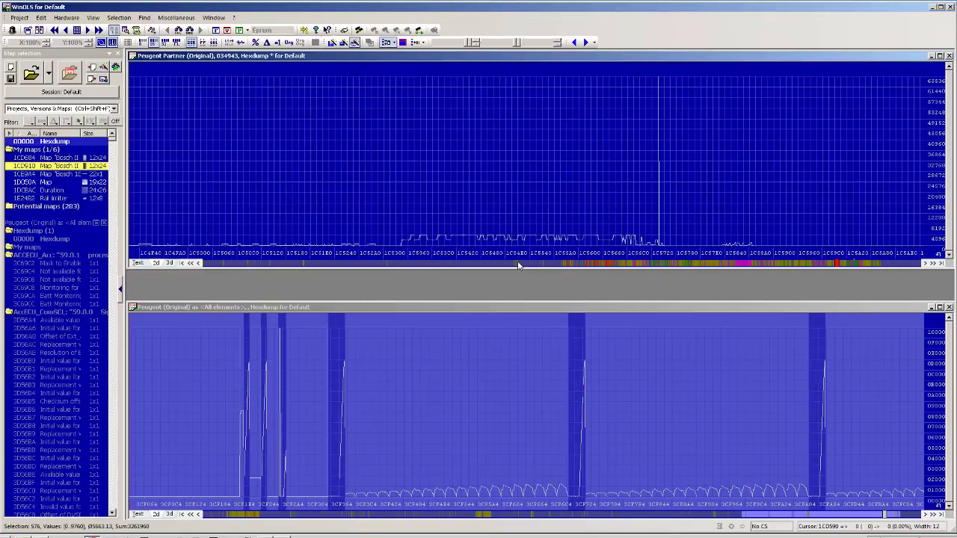
scroll(517, 265, up, 6)
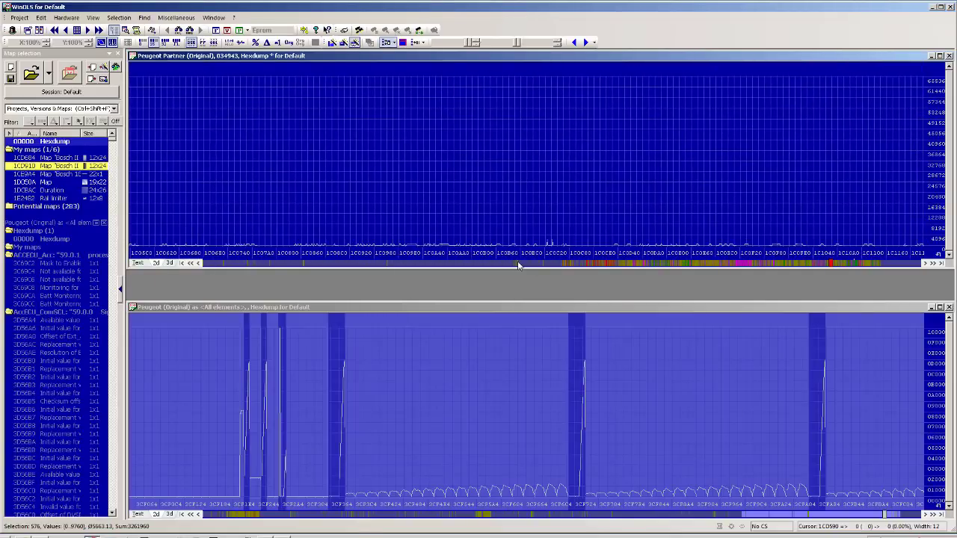
scroll(518, 265, up, 4)
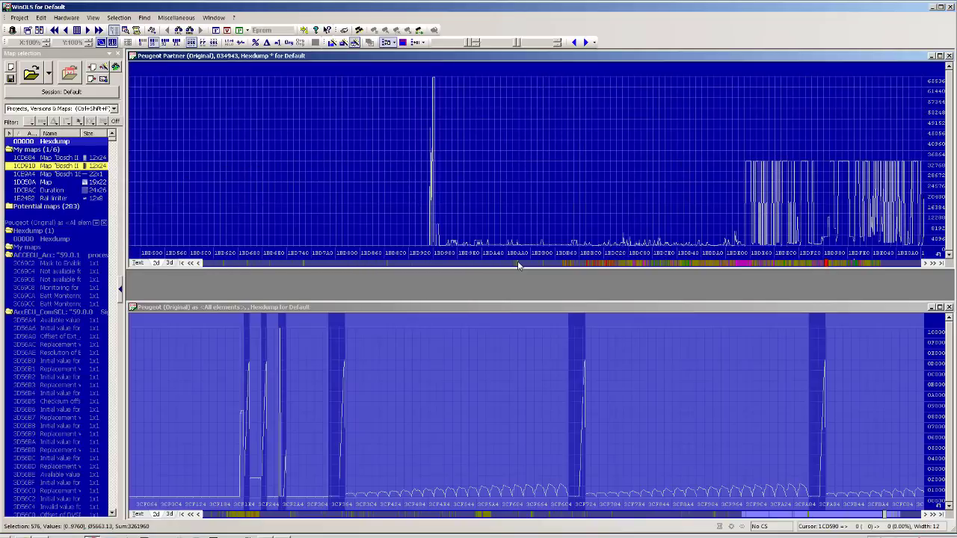
scroll(518, 265, up, 2)
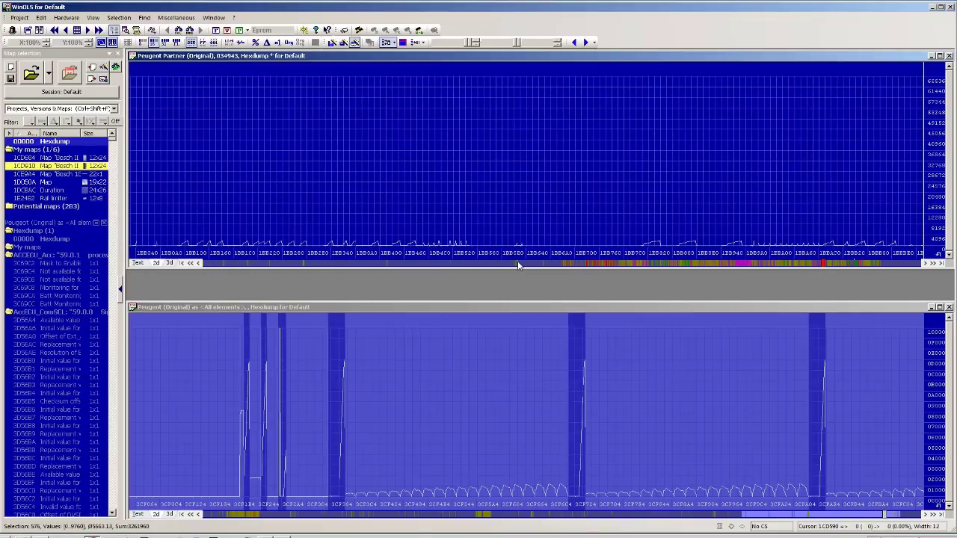
scroll(518, 265, up, 1)
scroll(518, 265, up, 5)
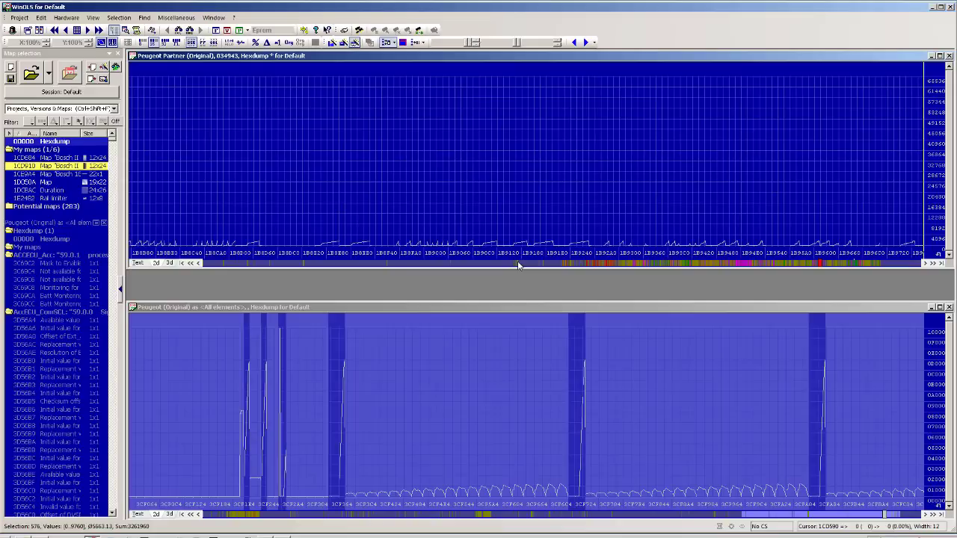
scroll(518, 265, up, 8)
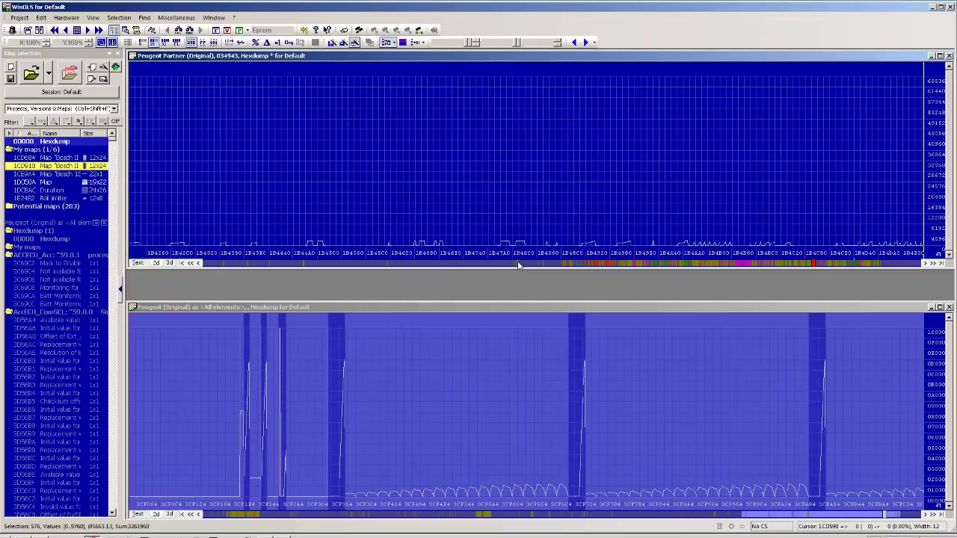
scroll(518, 265, up, 7)
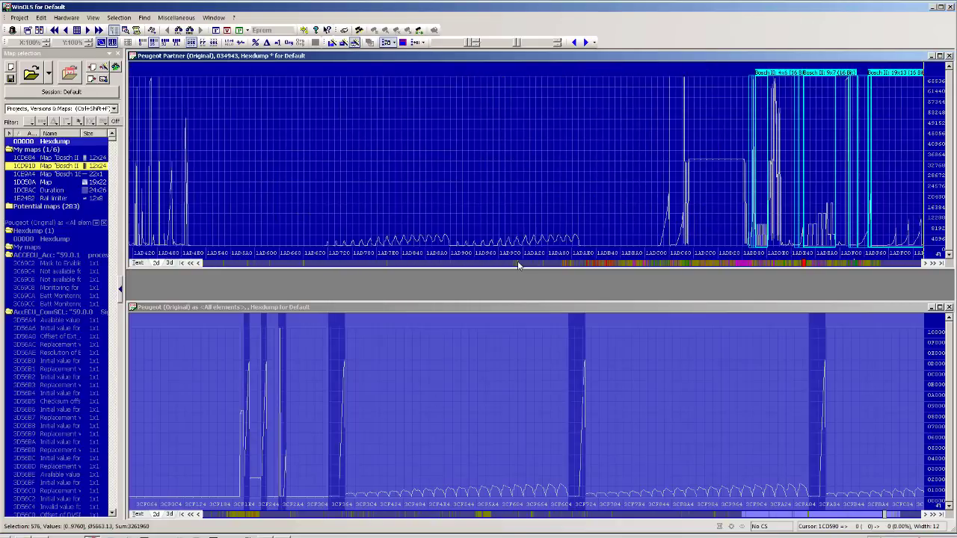
scroll(518, 265, up, 7)
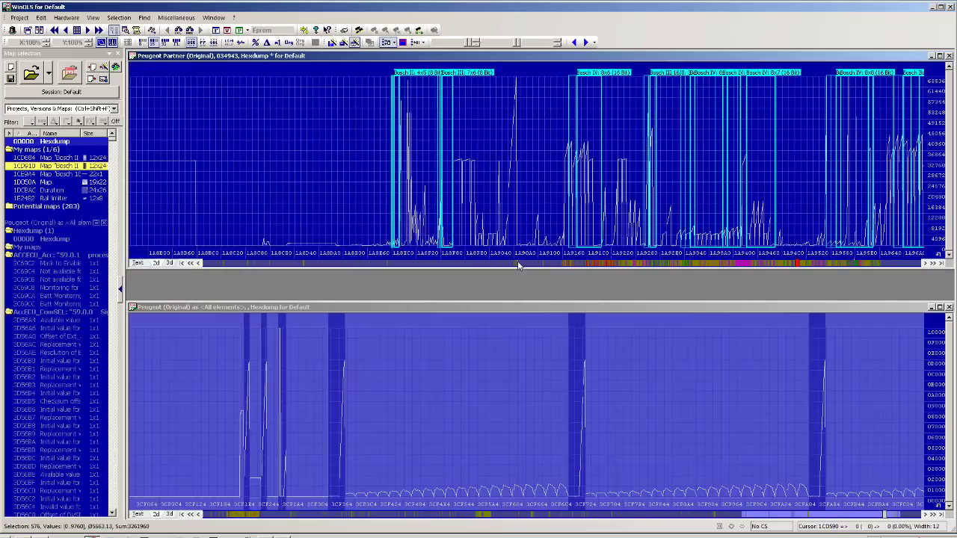
scroll(518, 265, up, 8)
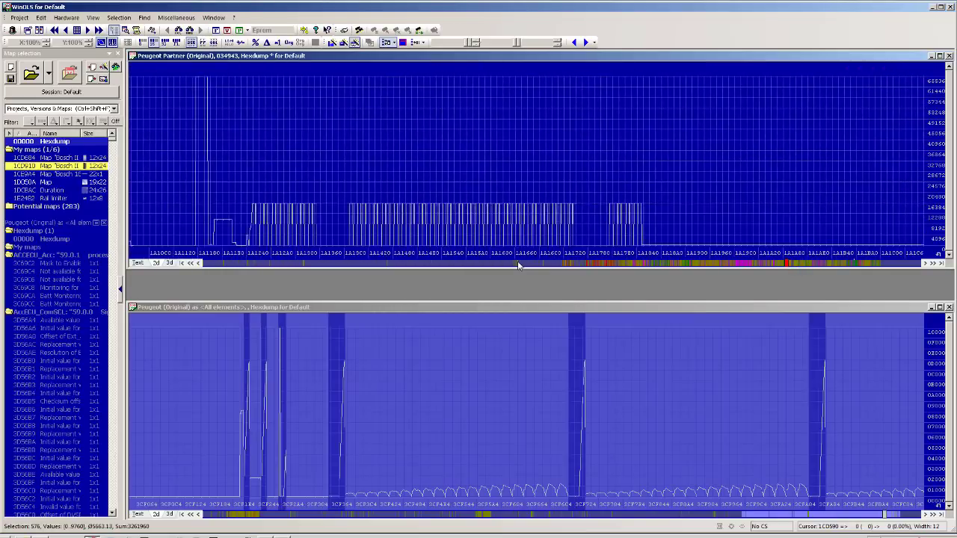
scroll(518, 266, up, 1)
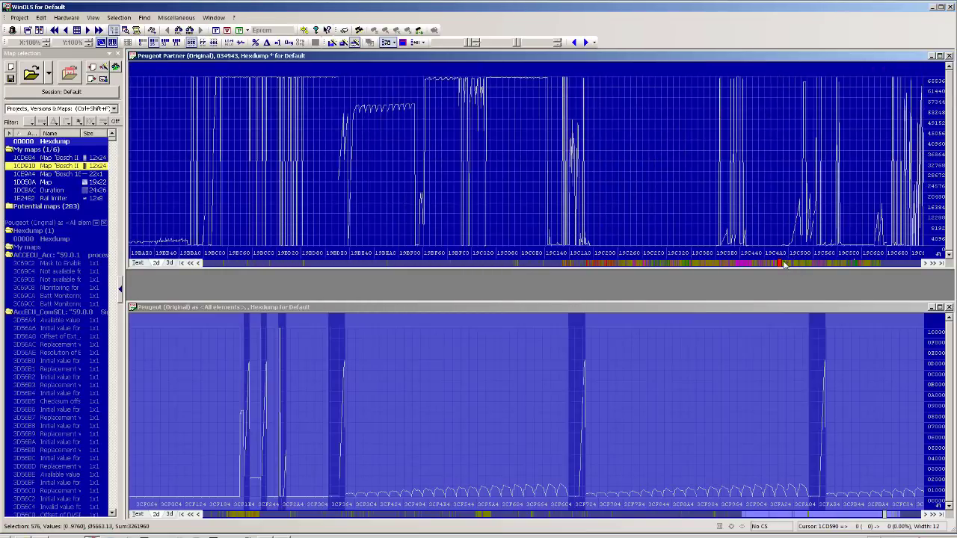
Find the block at 11A18E in the Partner hexdump, select it as 10 columns by 16 rows, and create a map from it.
drag(783, 265, 599, 266)
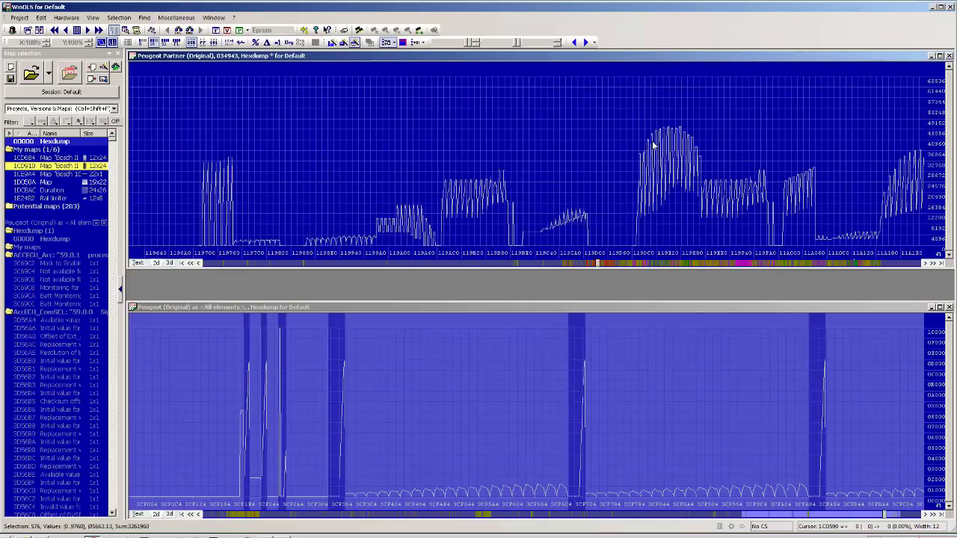
drag(653, 145, 701, 234)
scroll(731, 252, down, 3)
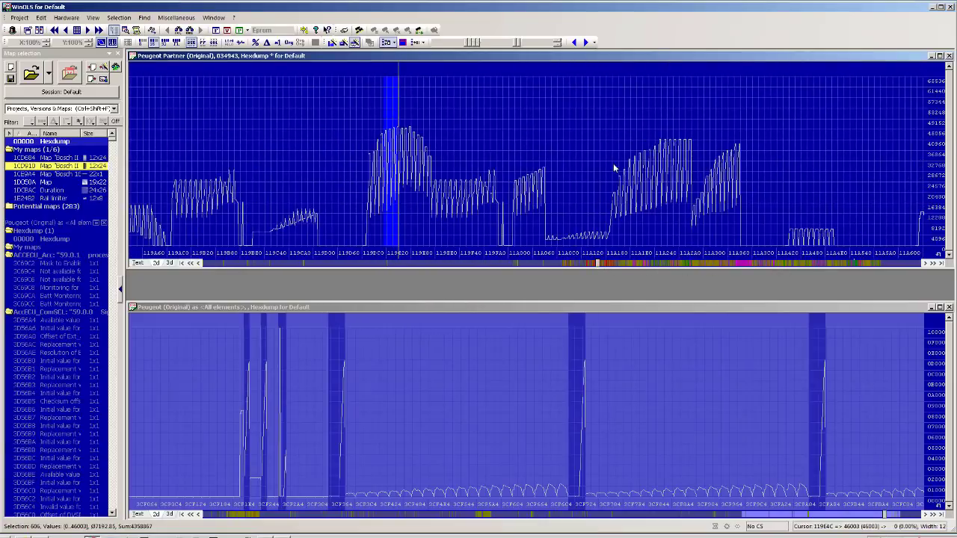
drag(610, 170, 709, 155)
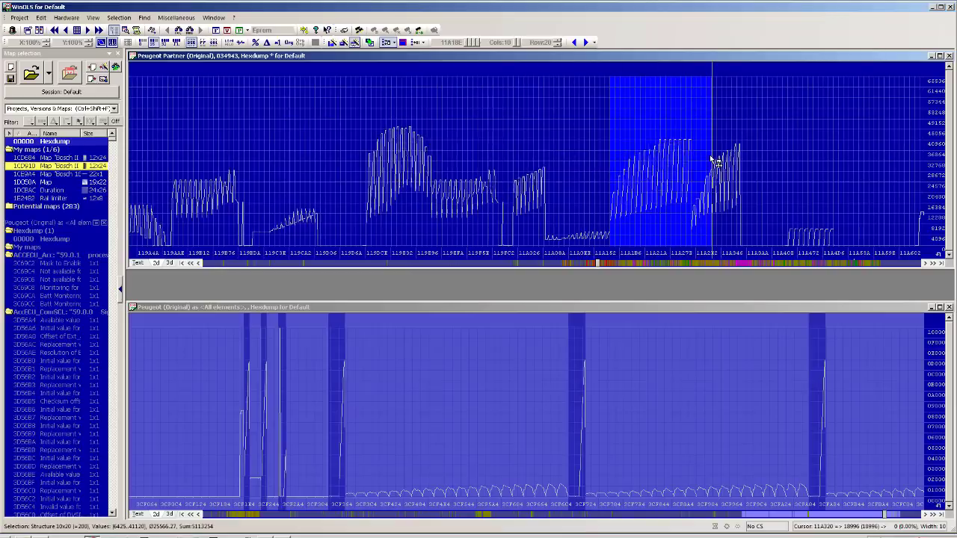
click(556, 45)
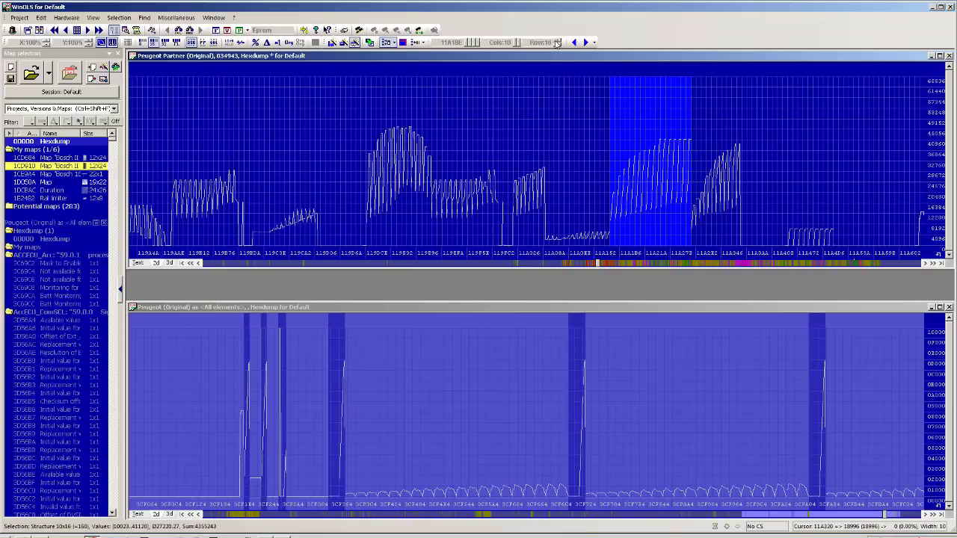
key(k)
click(548, 180)
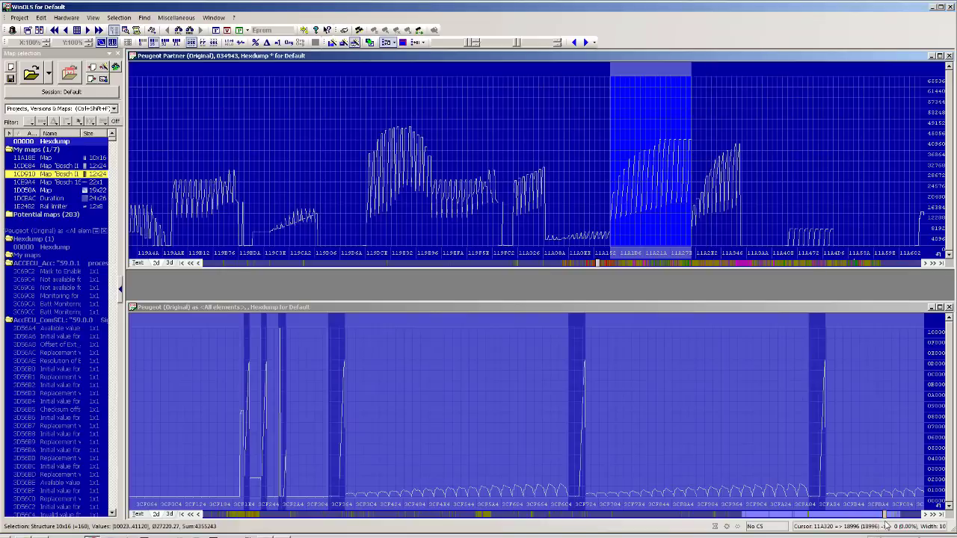
Open the 14x20 rail pressure map at 317882 in the reference Peugeot project and examine its values across the speed axis.
drag(884, 515, 756, 519)
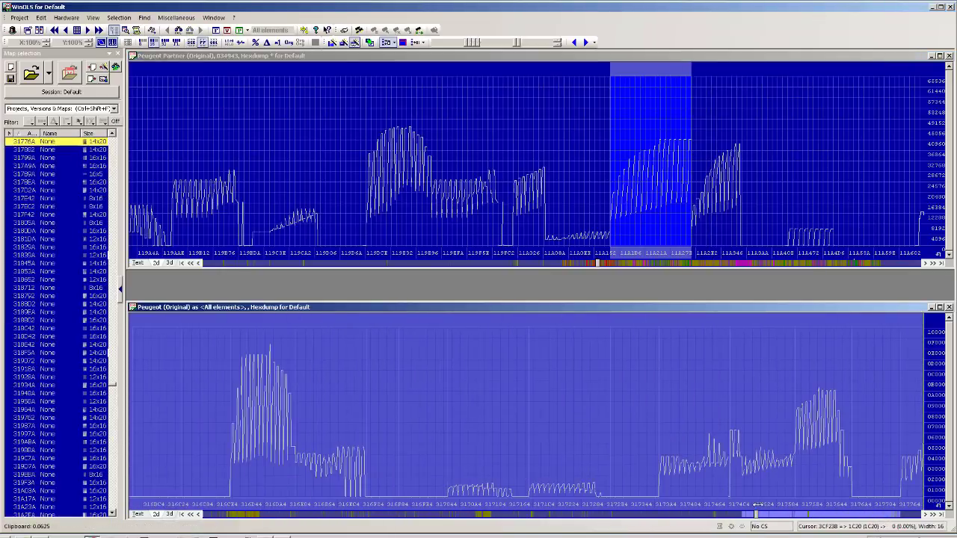
click(773, 516)
key(Down)
key(Return)
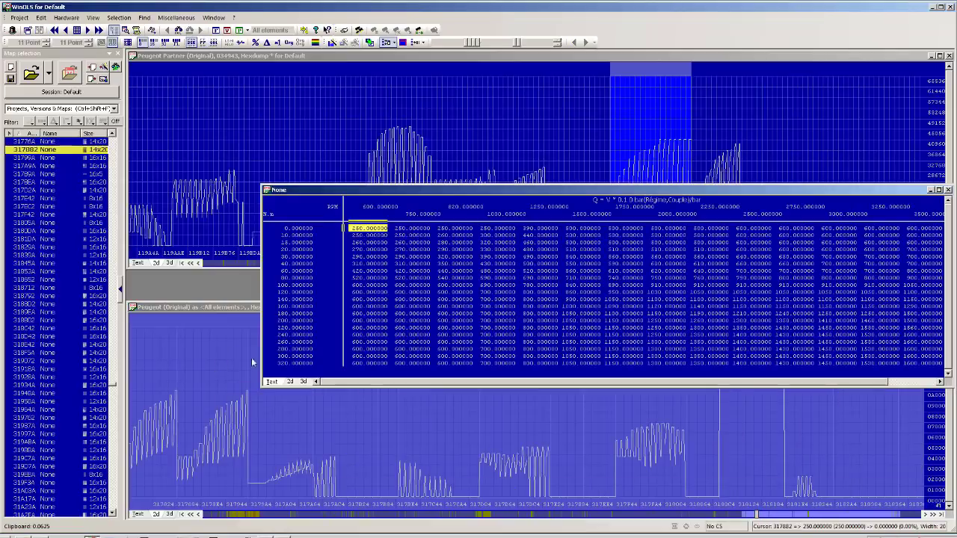
drag(626, 382, 805, 384)
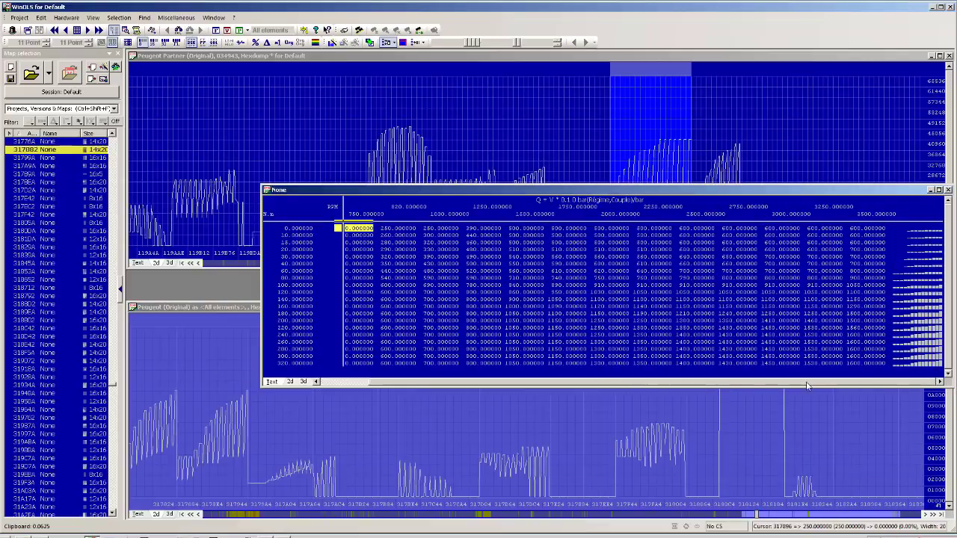
Copy the value factor 10 from the properties of the 317882 reference map and leave its settings unchanged.
key(ctrl+e)
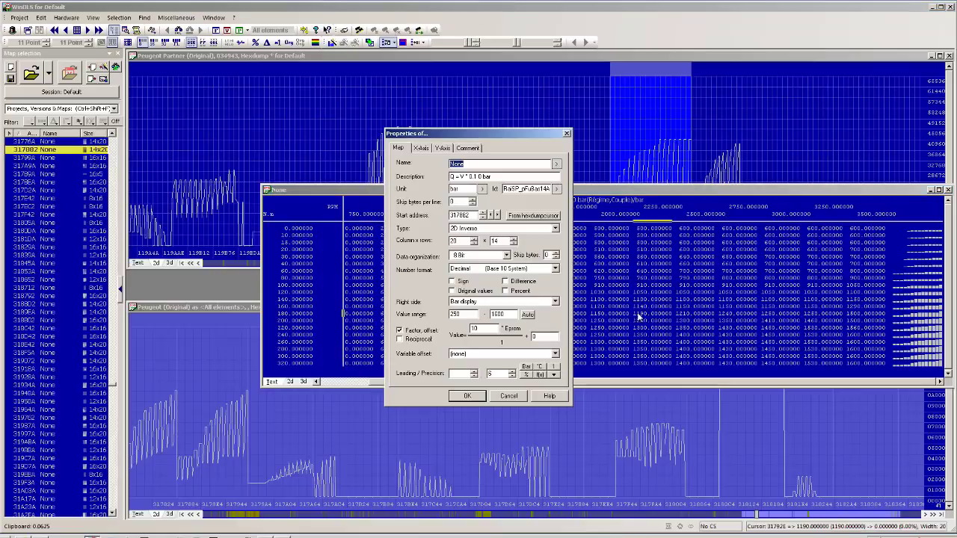
double_click(478, 329)
key(ctrl+c)
right_click(483, 329)
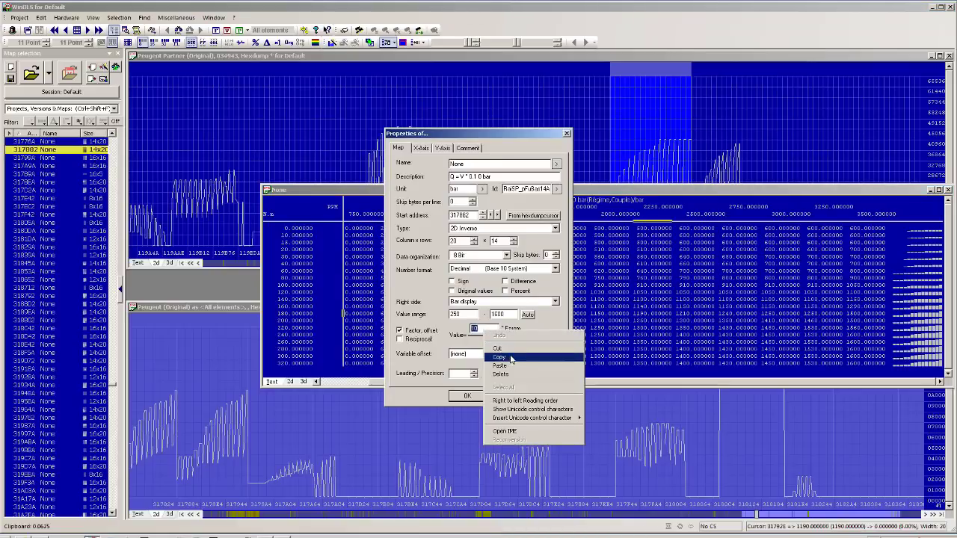
click(510, 357)
click(509, 396)
Set the value factor of the Partner's 10x16 map at 11A18E to the copied 10 and enlarge its window.
click(697, 132)
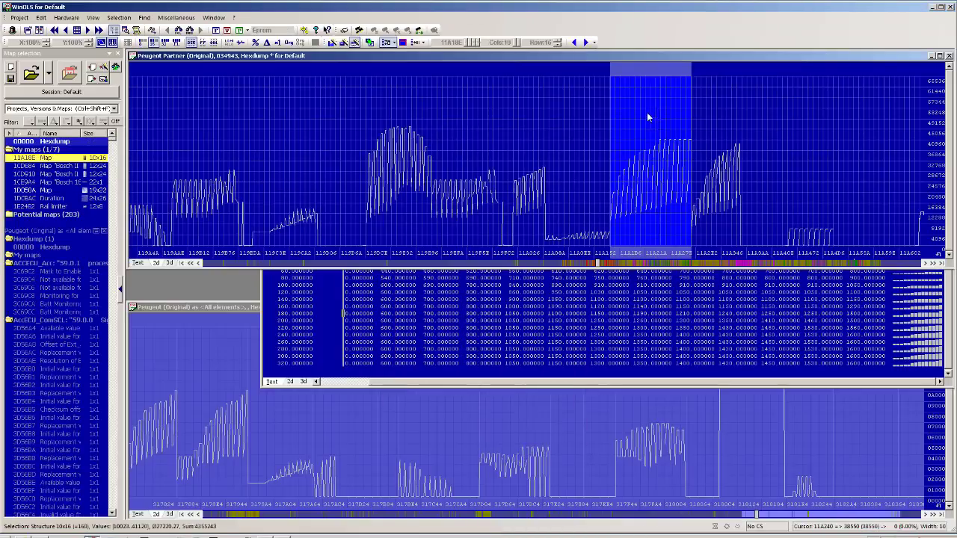
double_click(648, 111)
key(ctrl+e)
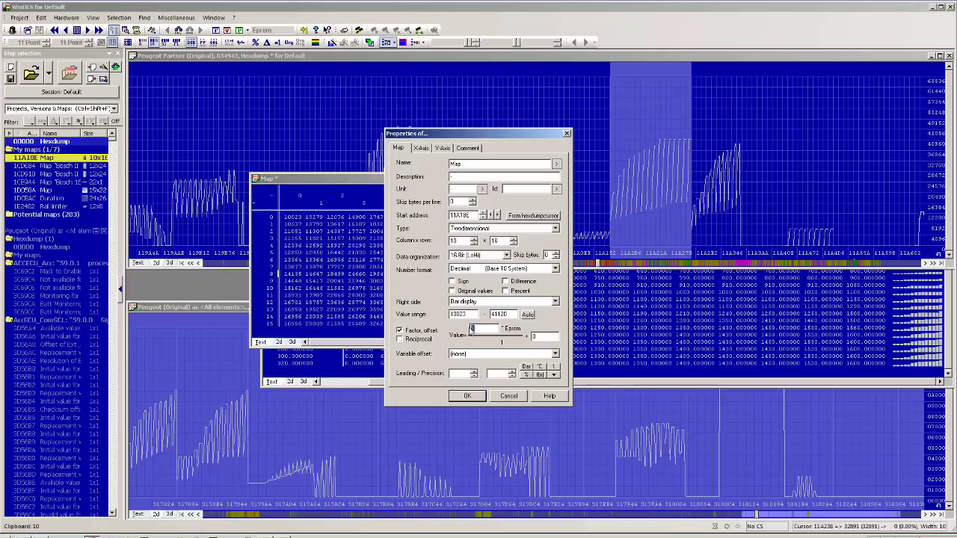
right_click(471, 329)
click(508, 369)
click(467, 395)
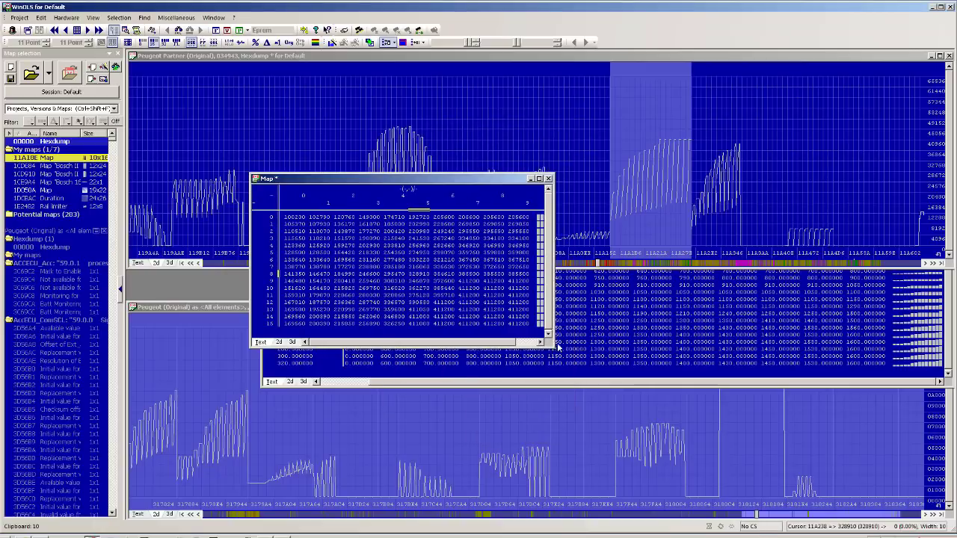
drag(551, 346, 721, 363)
Check the value settings of the 317882 reference map without changing them, and close both open map windows.
double_click(794, 343)
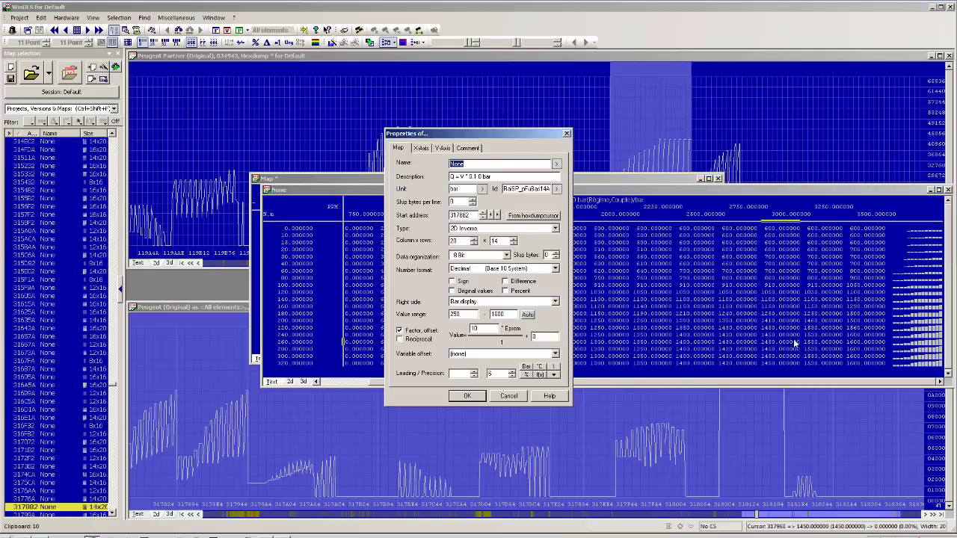
click(506, 396)
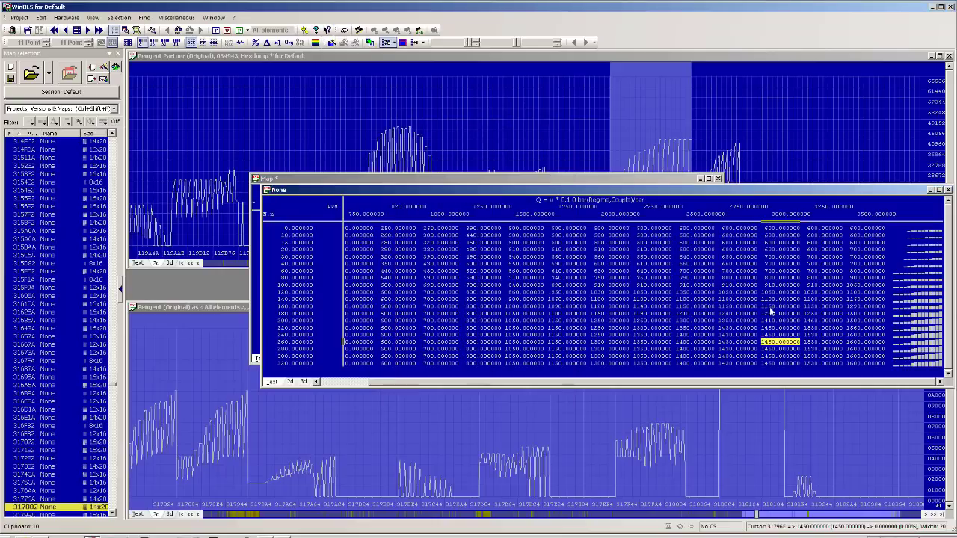
click(948, 193)
click(718, 178)
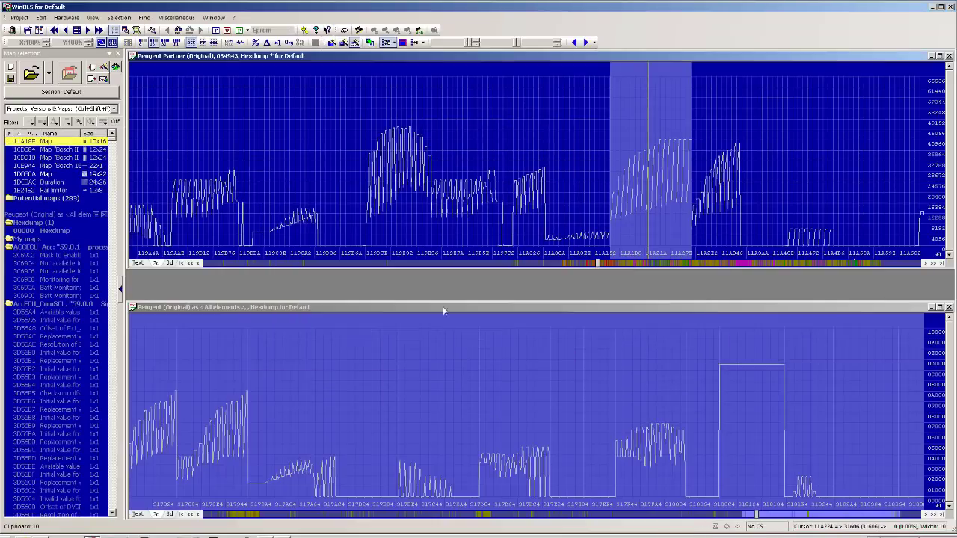
Bring the reference hexdump to the rail pressure maps around 317882 and search the Partner hexdump before 11A18E for similarly shaped blocks.
click(465, 508)
drag(465, 510, 723, 510)
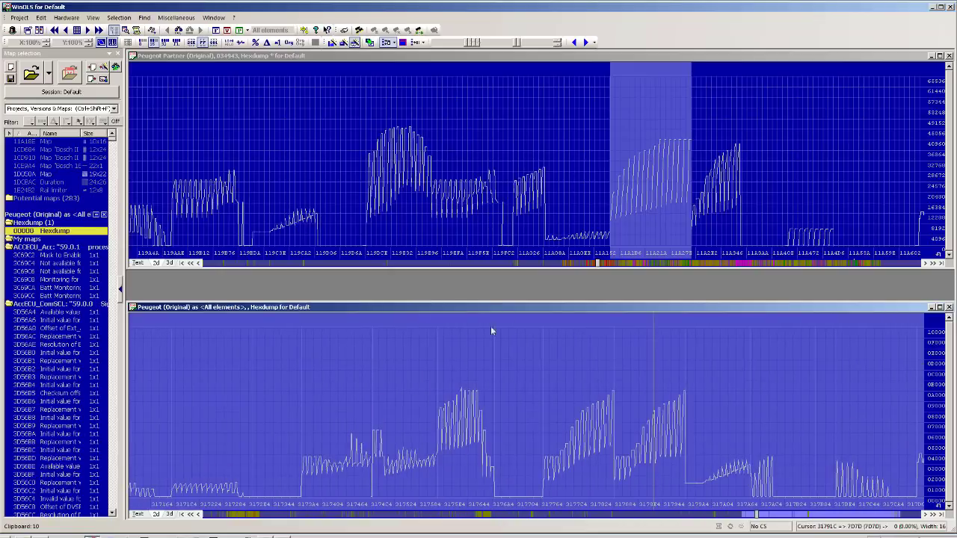
click(493, 264)
click(494, 264)
scroll(493, 264, up, 3)
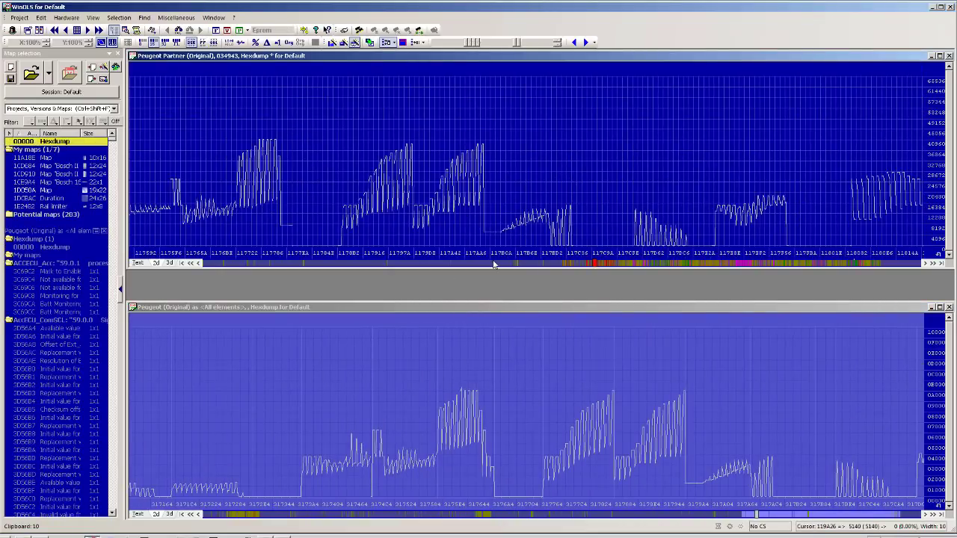
scroll(493, 264, up, 20)
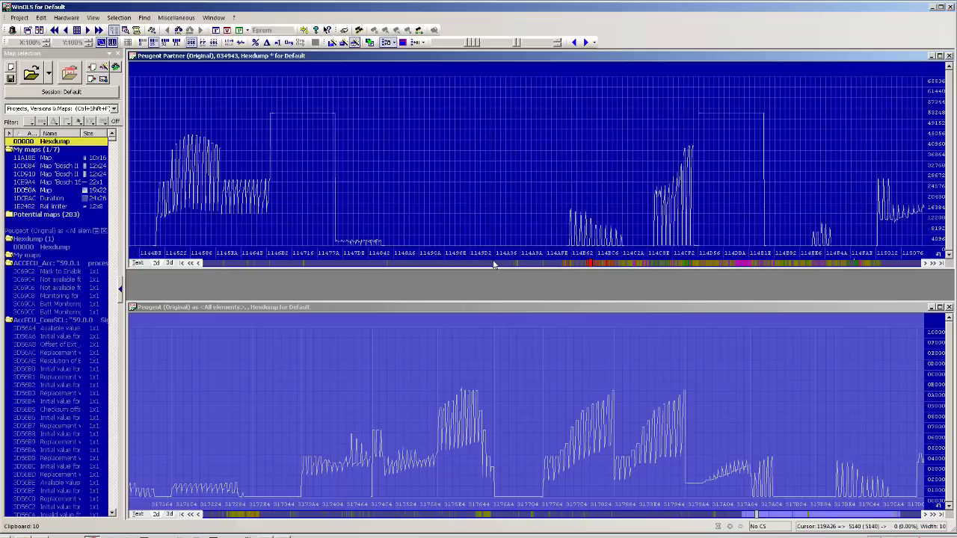
scroll(494, 264, up, 7)
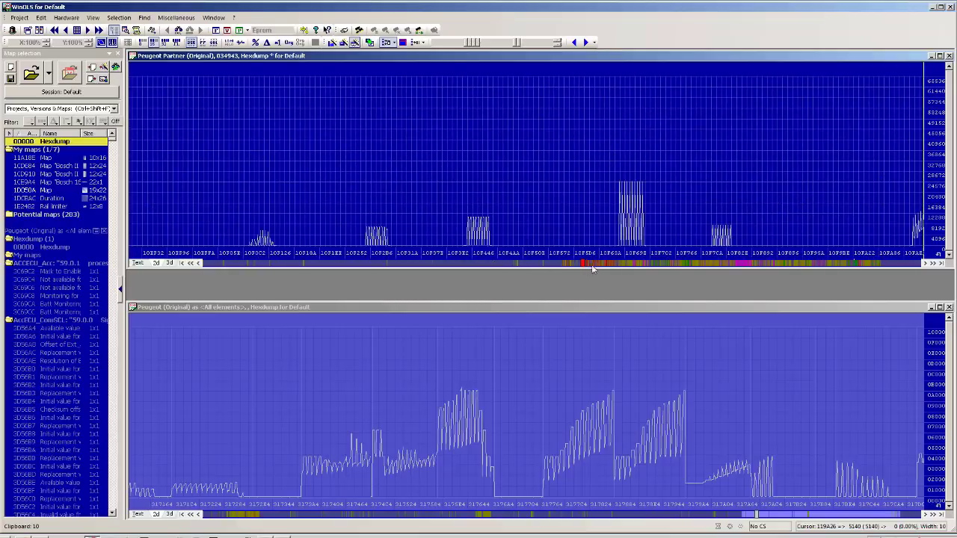
scroll(583, 268, up, 20)
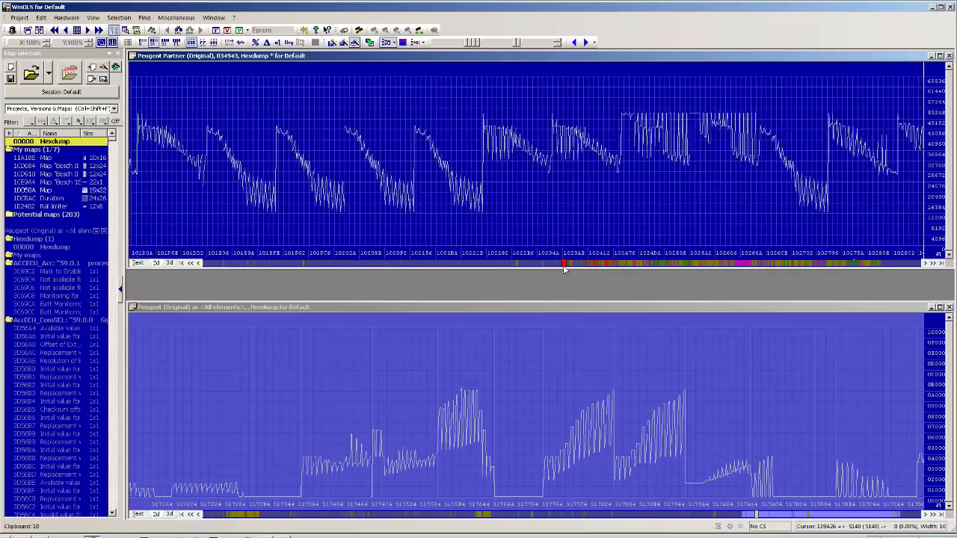
scroll(581, 265, down, 15)
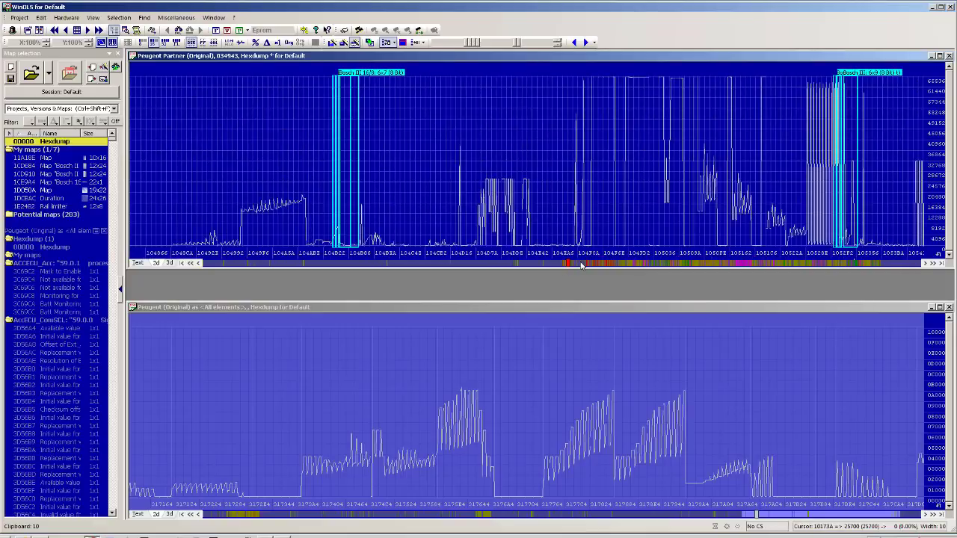
scroll(586, 265, down, 15)
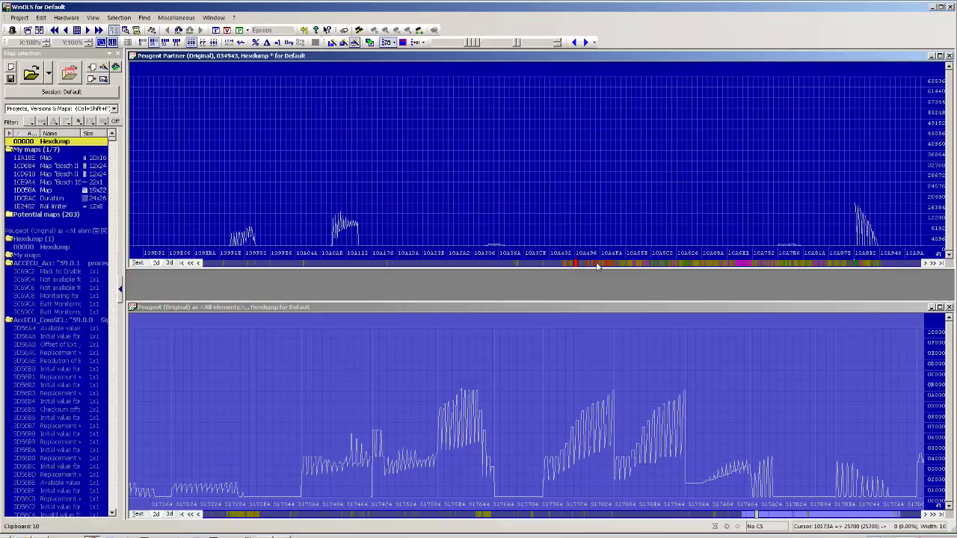
scroll(598, 267, down, 14)
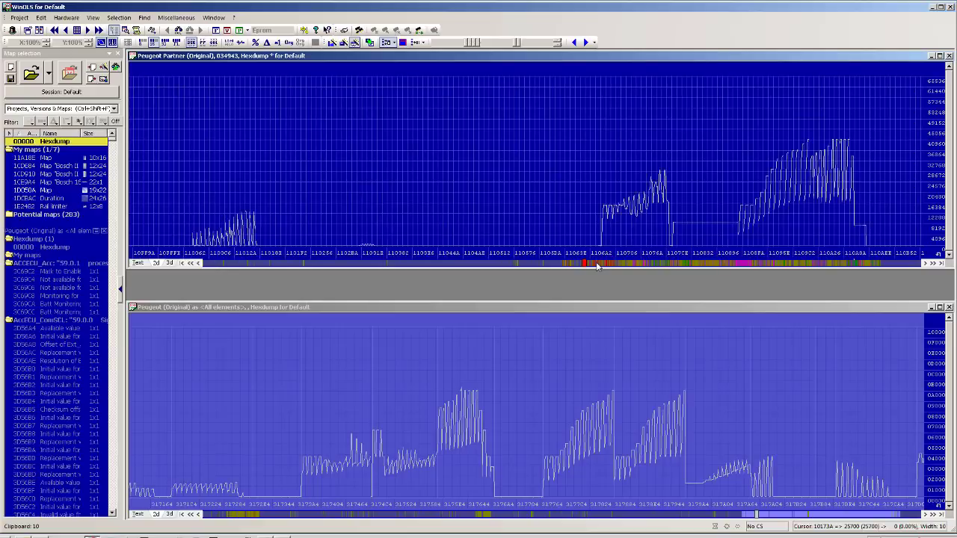
scroll(613, 267, down, 15)
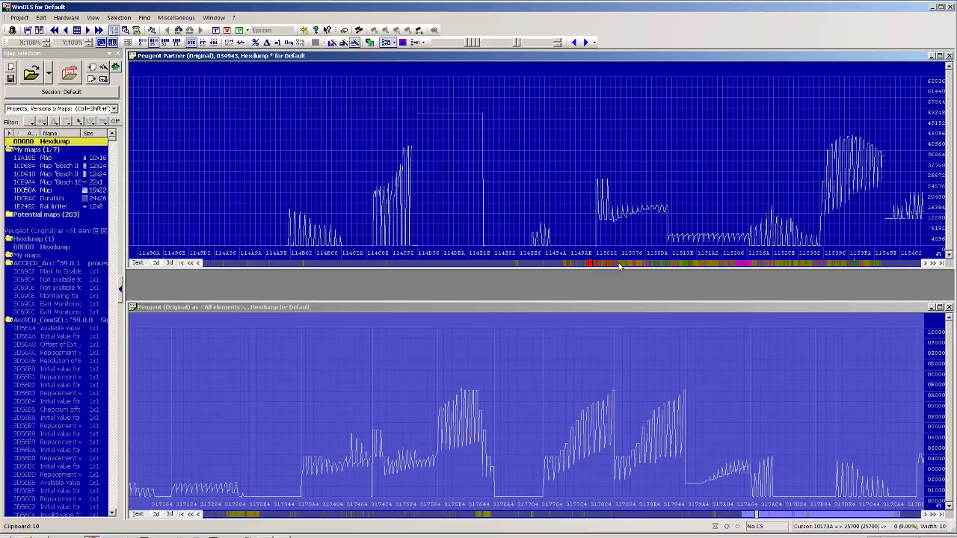
drag(619, 266, 623, 267)
Inspect the reference blocks from 31758A to the 14x20 map at 31776A and compare them with the Partner hexdump beyond 11A18E.
click(454, 363)
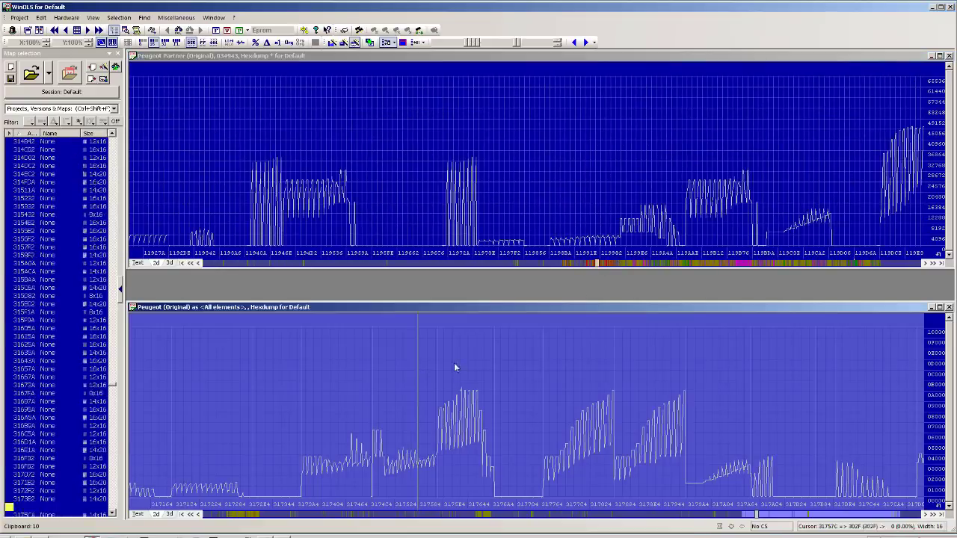
drag(421, 365, 577, 383)
click(578, 384)
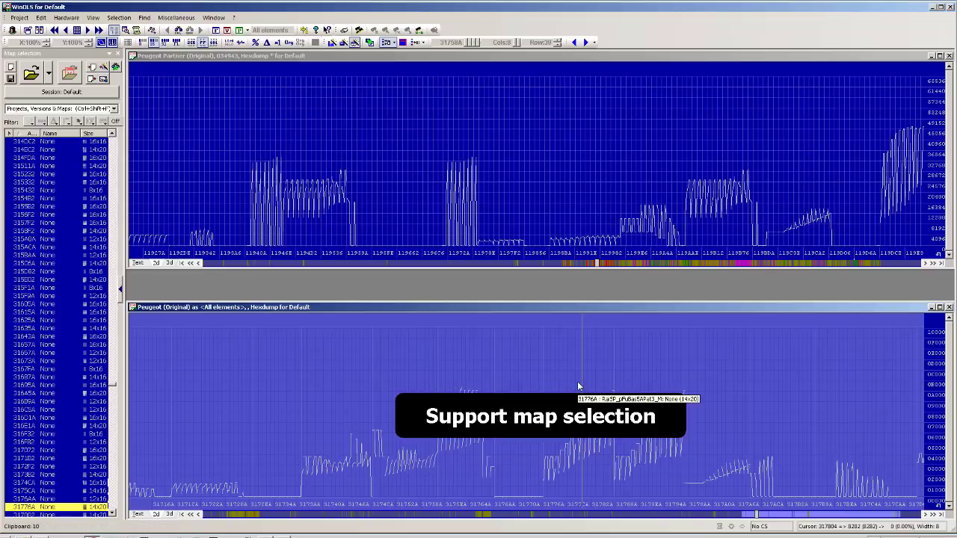
click(629, 268)
scroll(628, 269, down, 10)
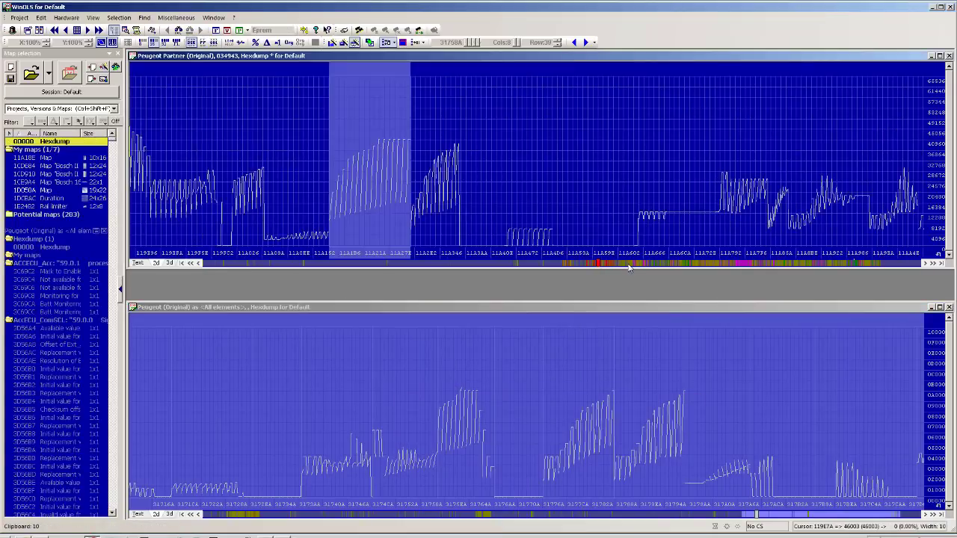
scroll(628, 269, down, 10)
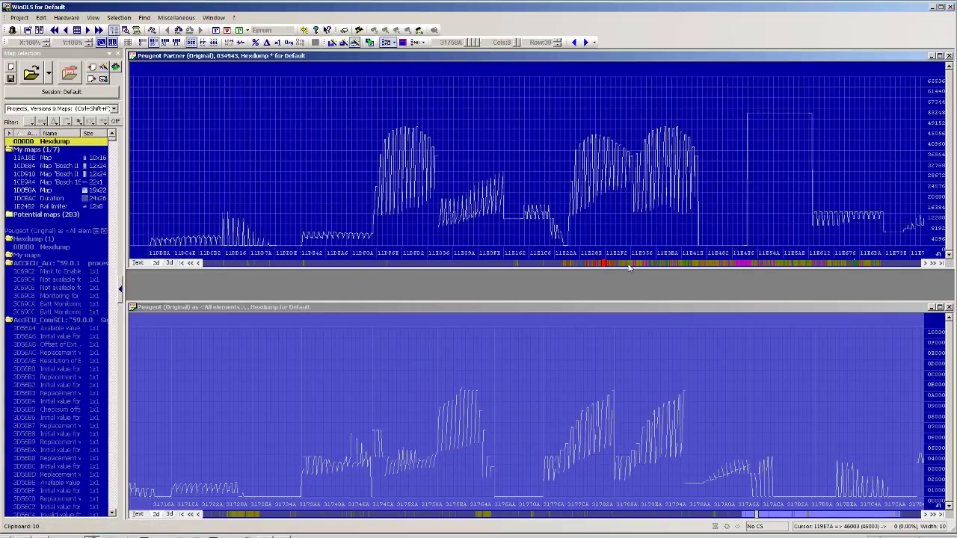
scroll(644, 268, down, 10)
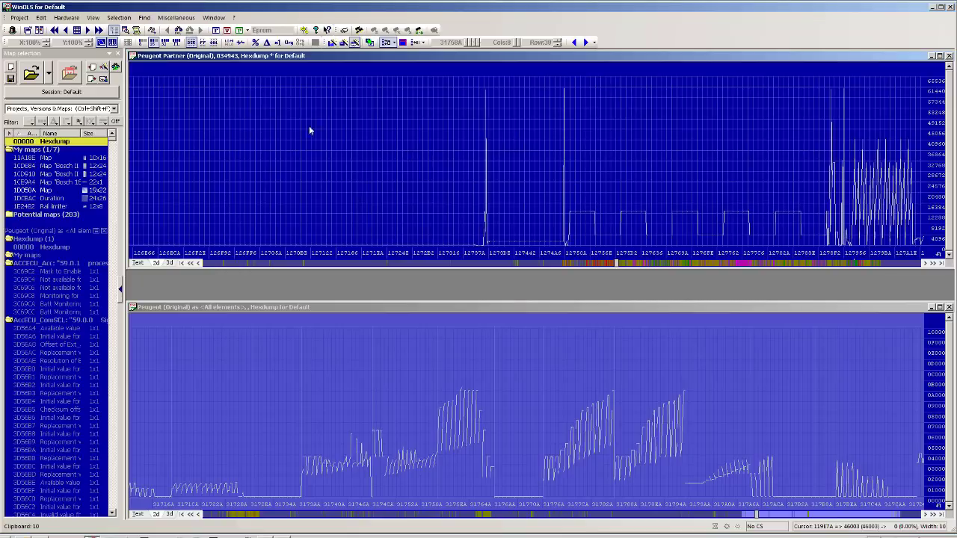
Review the ECU build and vehicle model in the Partner's project properties, leaving them unchanged.
click(239, 29)
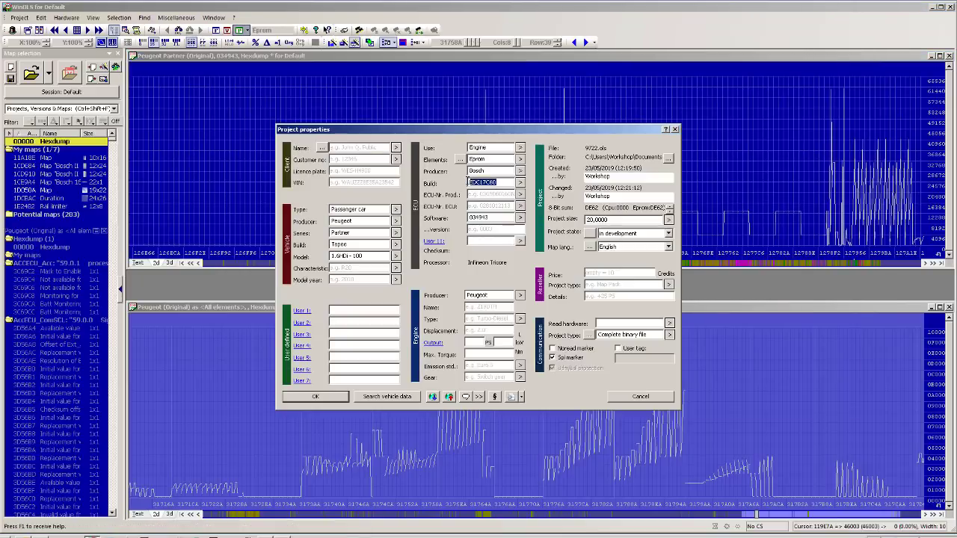
drag(366, 257, 321, 261)
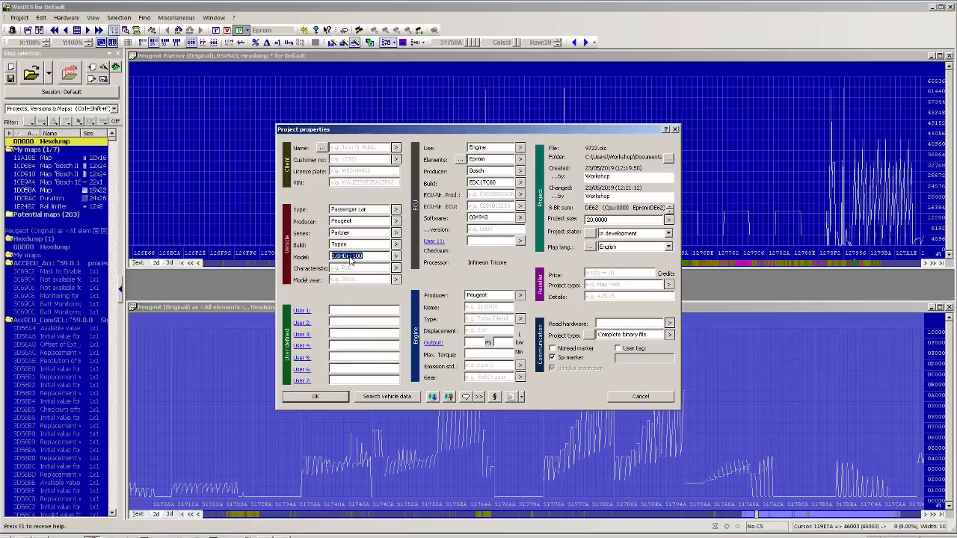
click(637, 397)
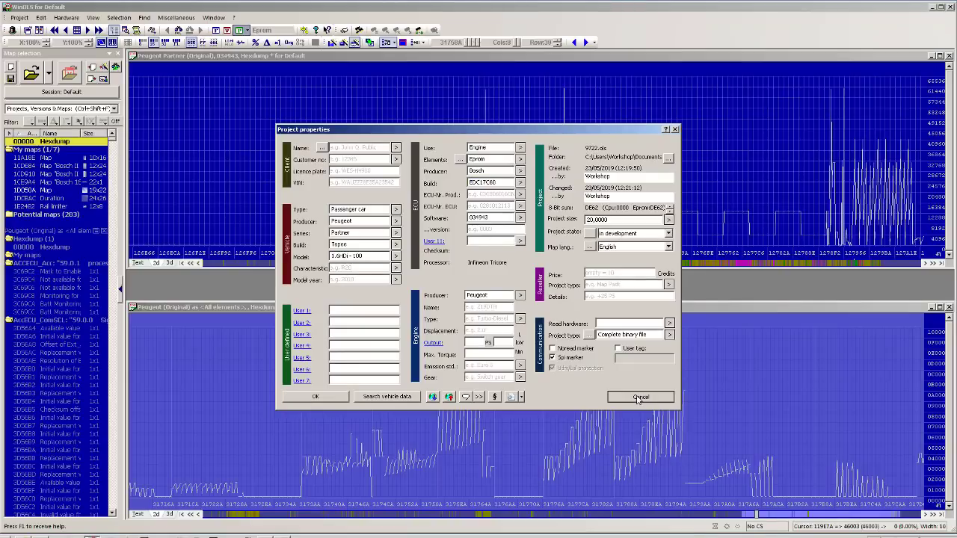
Search the Partner hexdump from about 129800 onward for further map blocks.
click(657, 264)
click(657, 265)
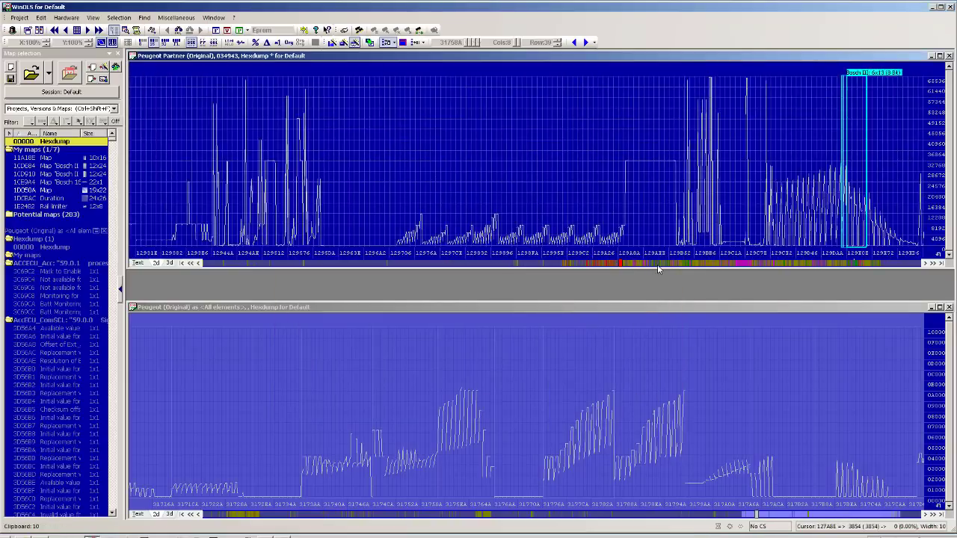